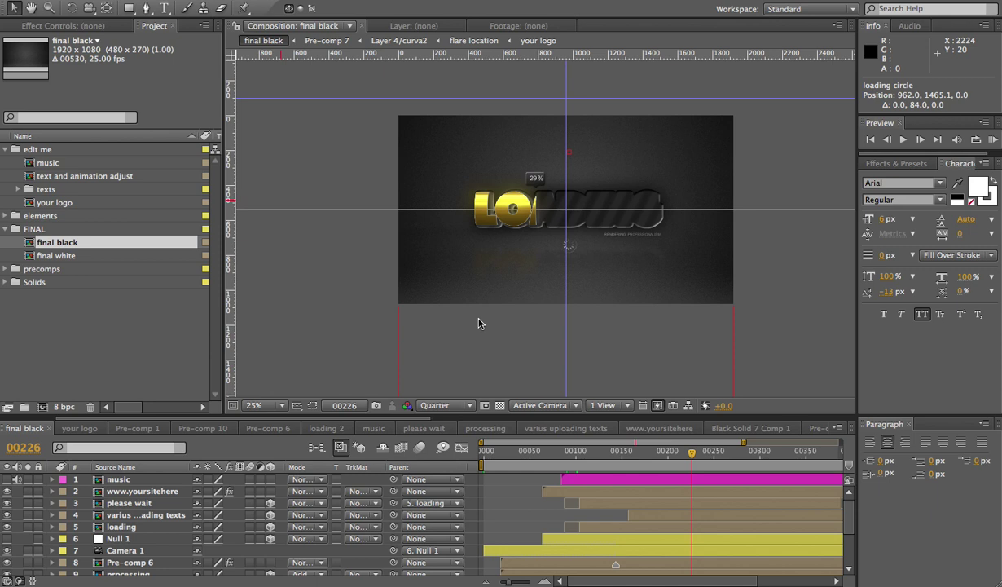
- Open the final white comp and zoom the viewer out to 25%
{"action": "double_click", "coordinate": [123, 255]}
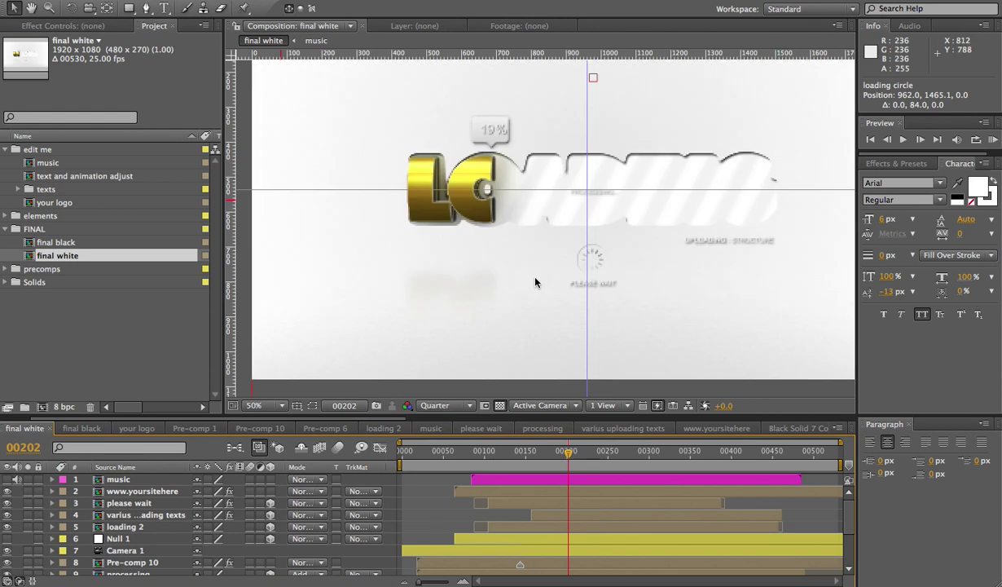
{"action": "scroll", "coordinate": [534, 282], "scroll_direction": "down", "scroll_amount": 2}
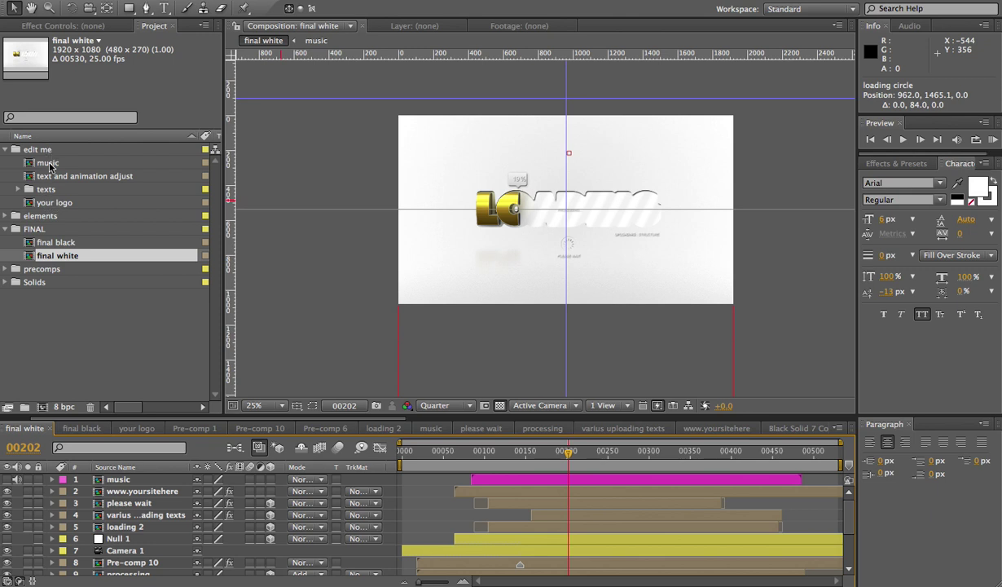
- Open the your logo comp and scrub later to see the full LOADING word
{"action": "left_click", "coordinate": [48, 207]}
{"action": "double_click", "coordinate": [47, 205]}
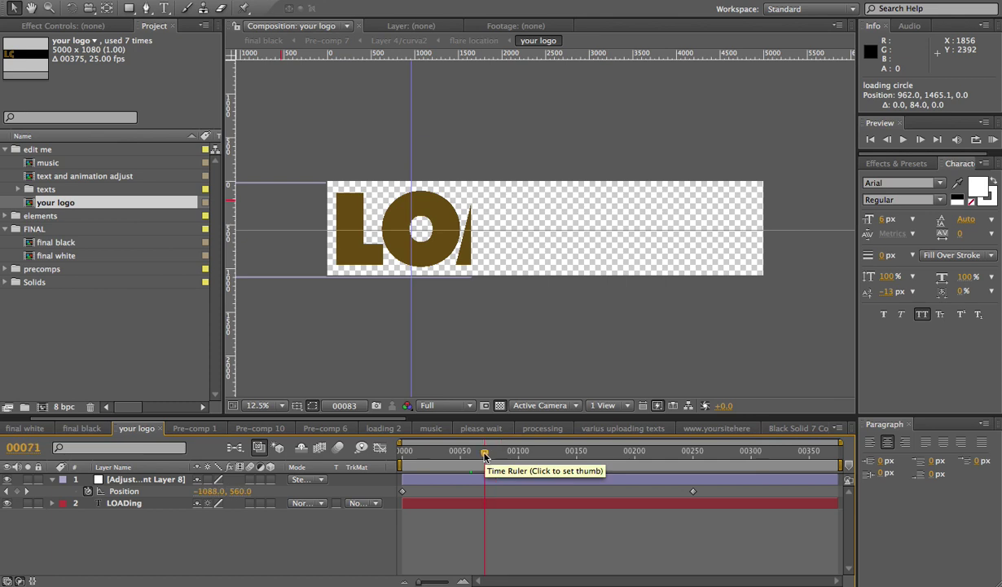
{"action": "left_click_drag", "start_coordinate": [486, 456], "coordinate": [744, 463]}
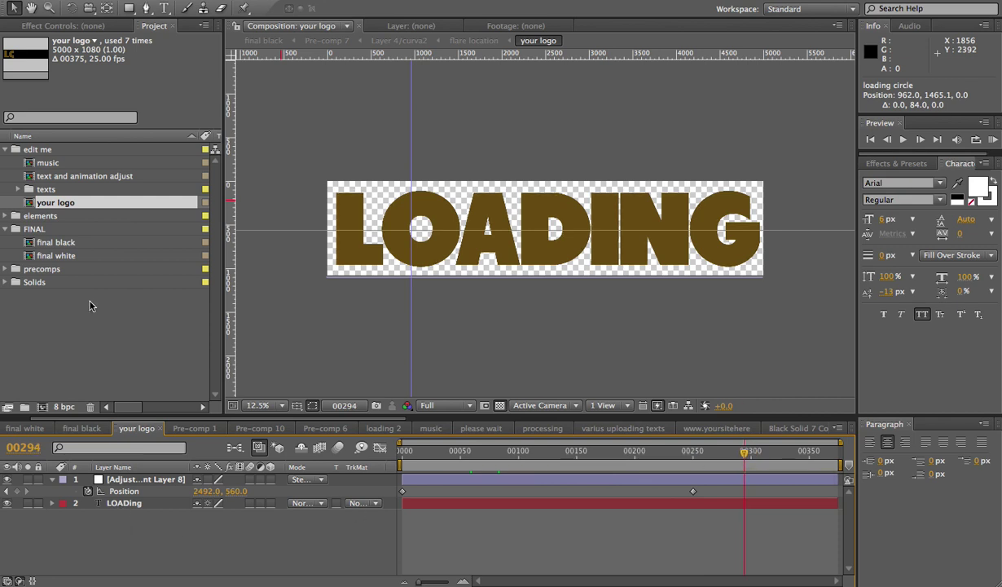
- Add '3docean/envato logos colours.ai' from the elements folder and hide the LOADING layer
{"action": "left_click", "coordinate": [5, 216]}
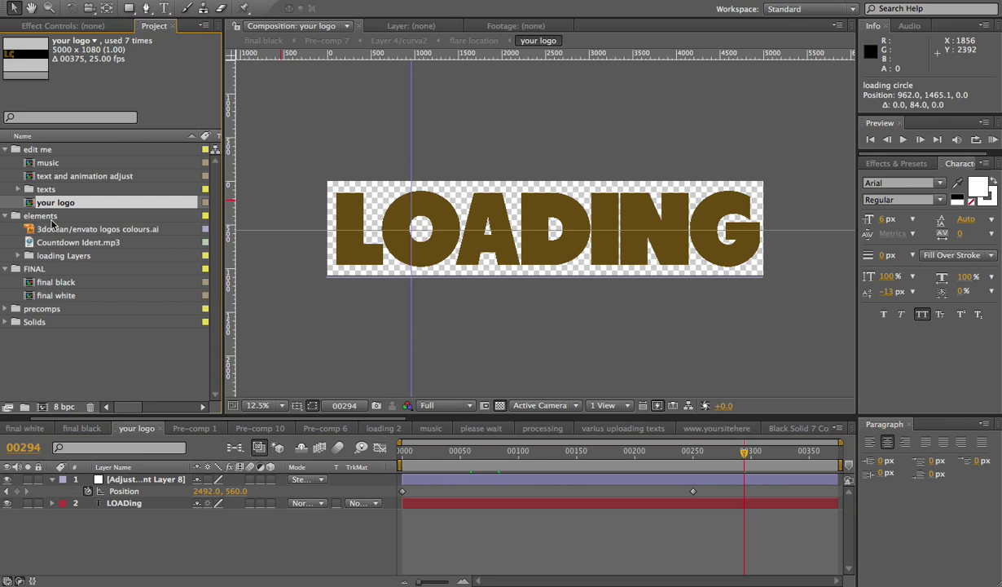
{"action": "left_click_drag", "start_coordinate": [53, 232], "coordinate": [131, 494]}
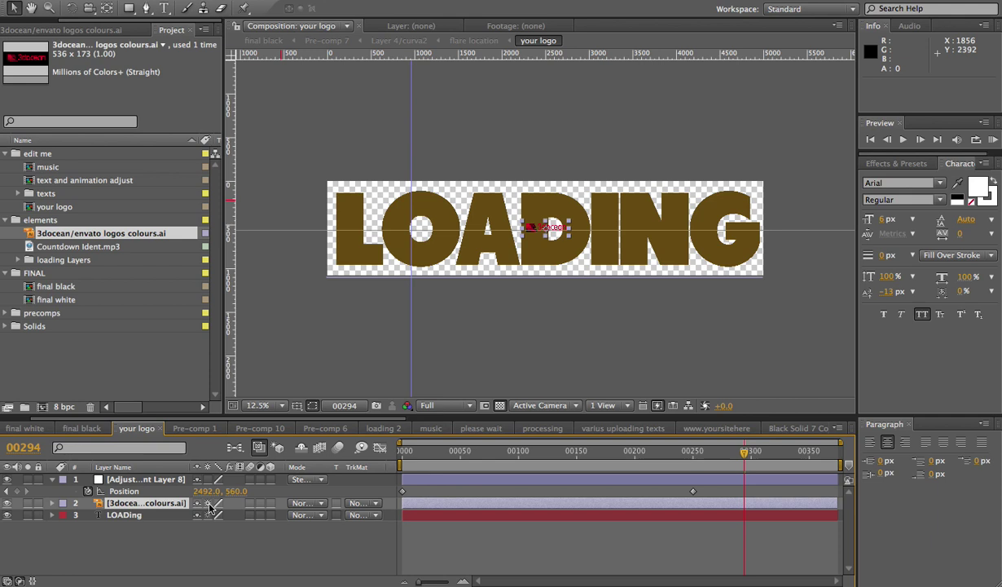
{"action": "left_click", "coordinate": [7, 515]}
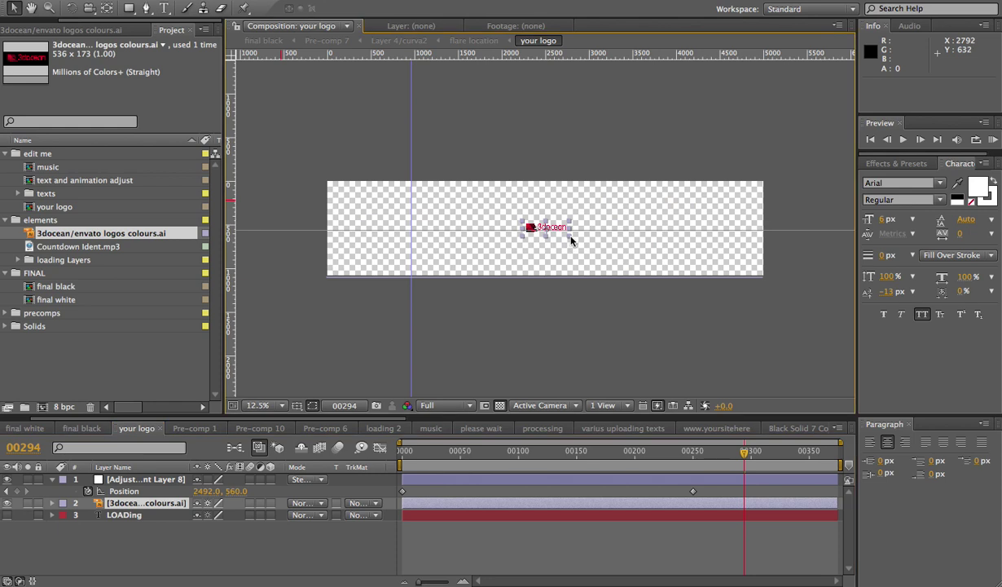
- Scale the 3docean logo up to fill the frame and nudge it to position 2468, 600
{"action": "left_click_drag", "start_coordinate": [573, 244], "coordinate": [775, 338]}
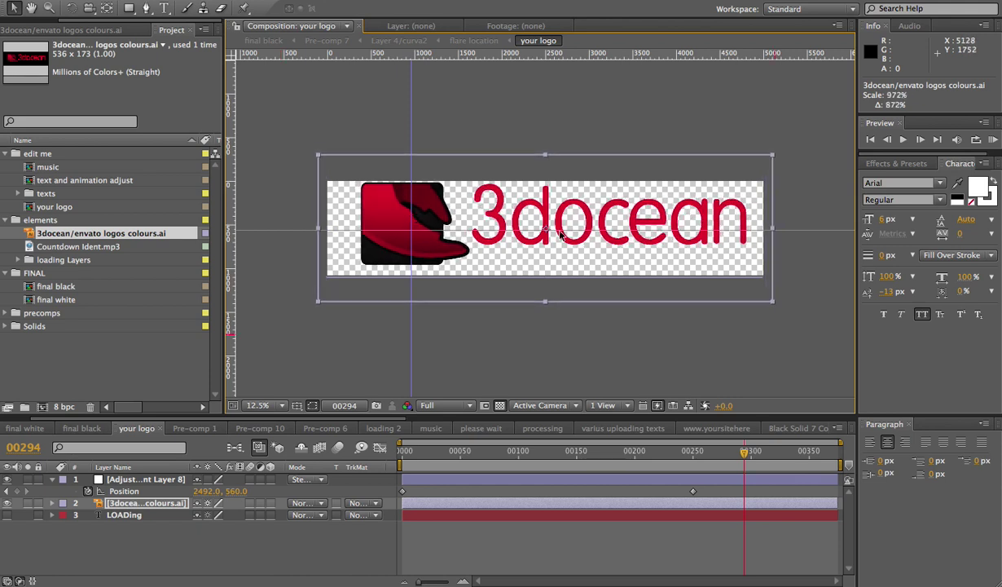
{"action": "key", "text": "Down"}
{"action": "key", "text": "Down"}
{"action": "key", "text": "Down"}
{"action": "key", "text": "Down"}
{"action": "key", "text": "Down"}
{"action": "key", "text": "Down"}
{"action": "key", "text": "Down"}
{"action": "key", "text": "Down"}
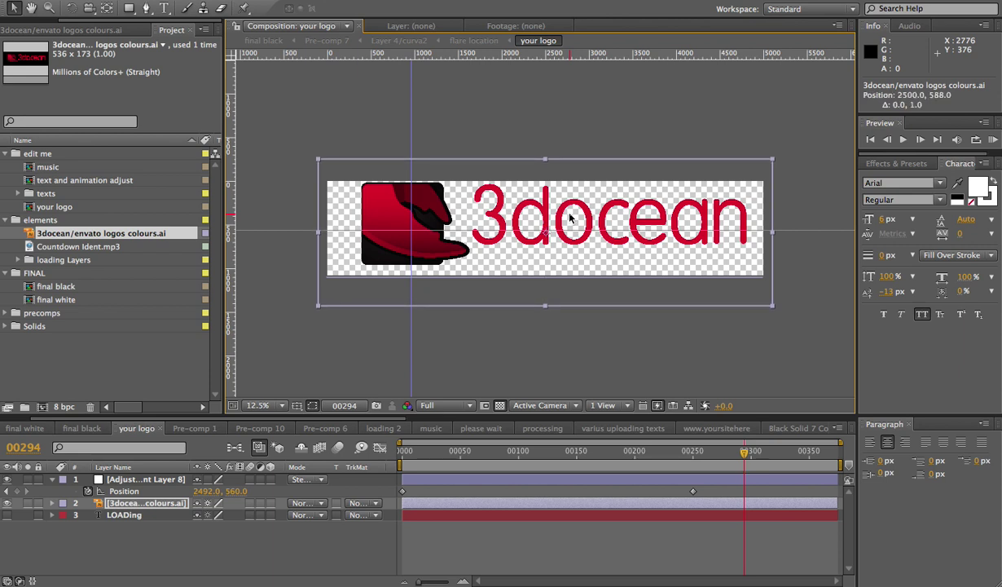
{"action": "key", "text": "Down"}
{"action": "key", "text": "Down"}
{"action": "key", "text": "Down"}
{"action": "key", "text": "Down"}
{"action": "key", "text": "Down"}
{"action": "key", "text": "Down"}
{"action": "key", "text": "Down"}
{"action": "key", "text": "Down"}
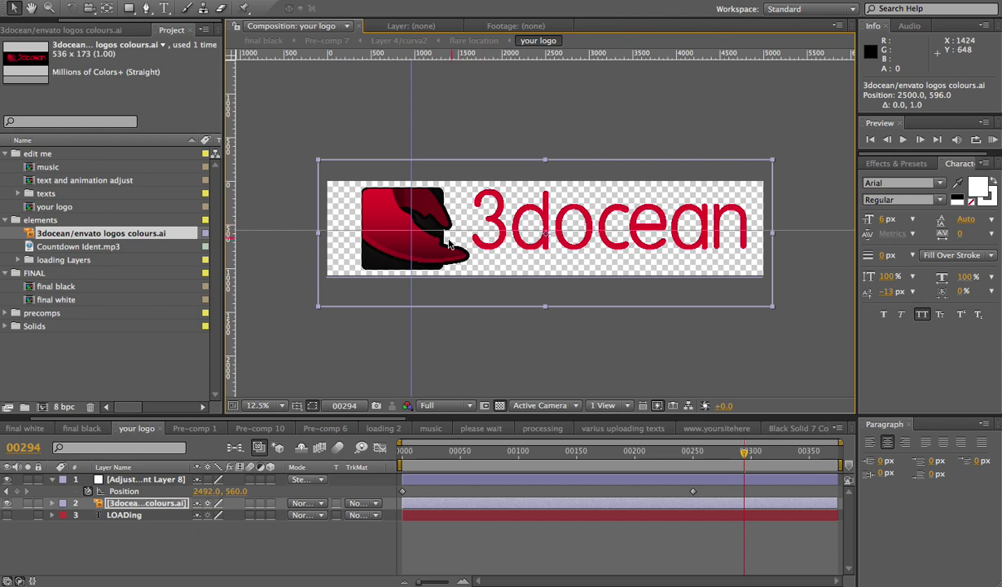
{"action": "left_click_drag", "start_coordinate": [444, 244], "coordinate": [440, 241]}
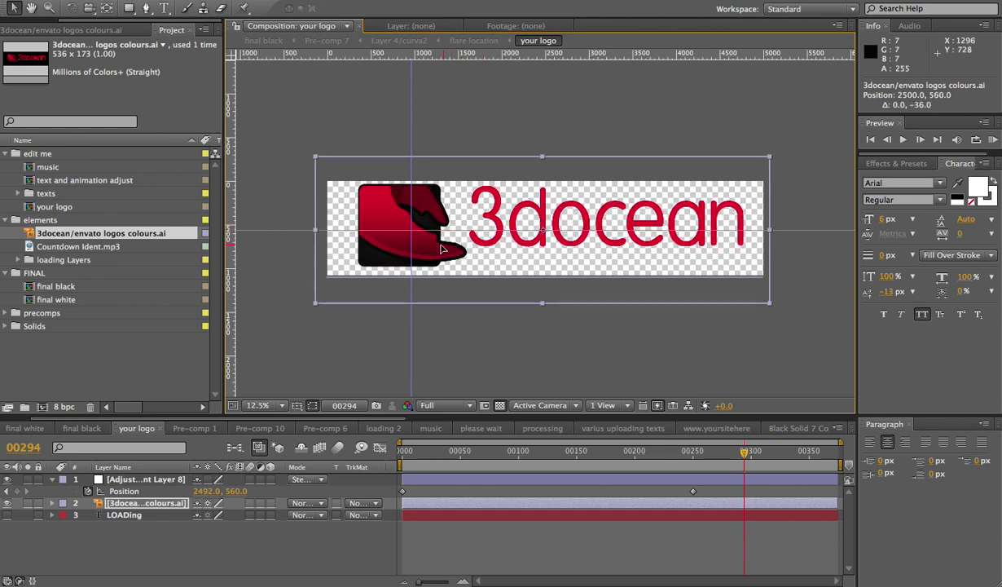
{"action": "key", "text": "Down"}
{"action": "key", "text": "Down"}
{"action": "key", "text": "Down"}
{"action": "key", "text": "Down"}
{"action": "key", "text": "Down"}
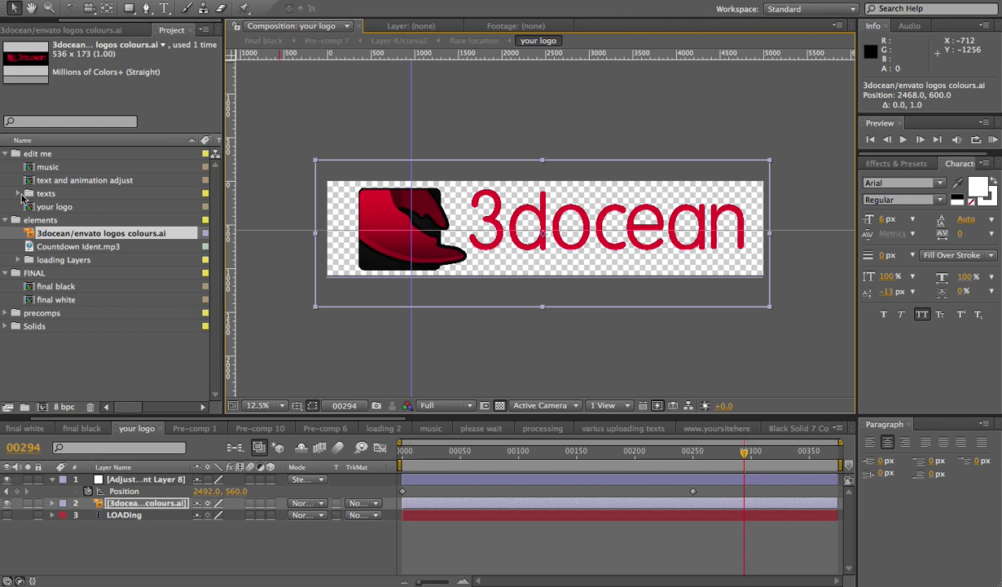
{"action": "left_click", "coordinate": [17, 193]}
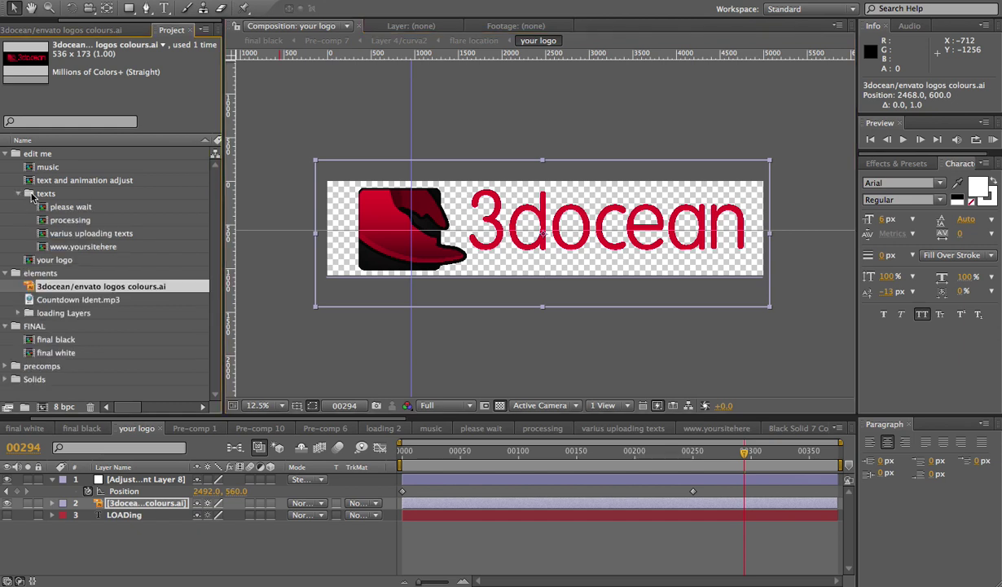
{"action": "left_click", "coordinate": [17, 193]}
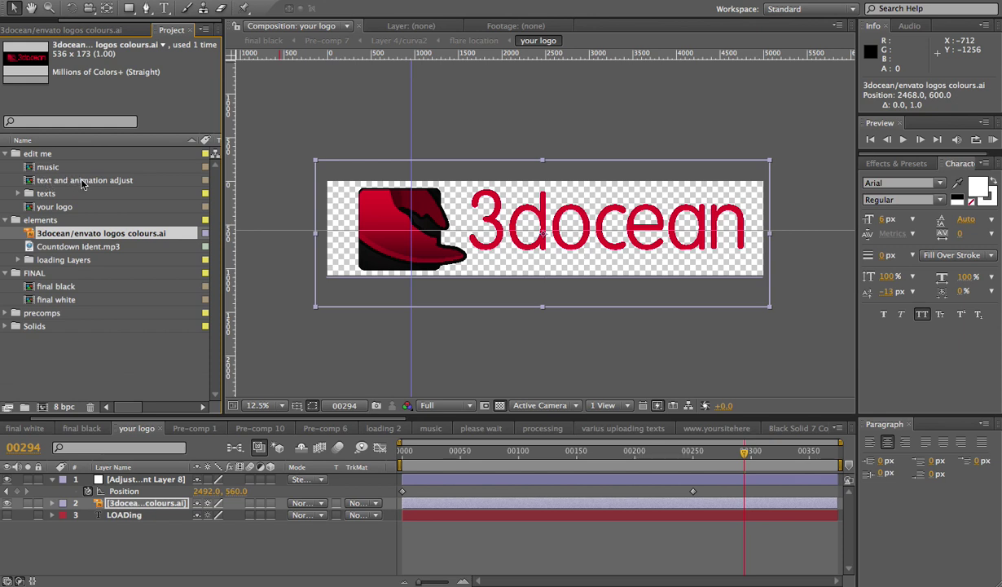
- Open text and animation adjust and align the vertical guides at 520 and 1450
{"action": "double_click", "coordinate": [85, 180]}
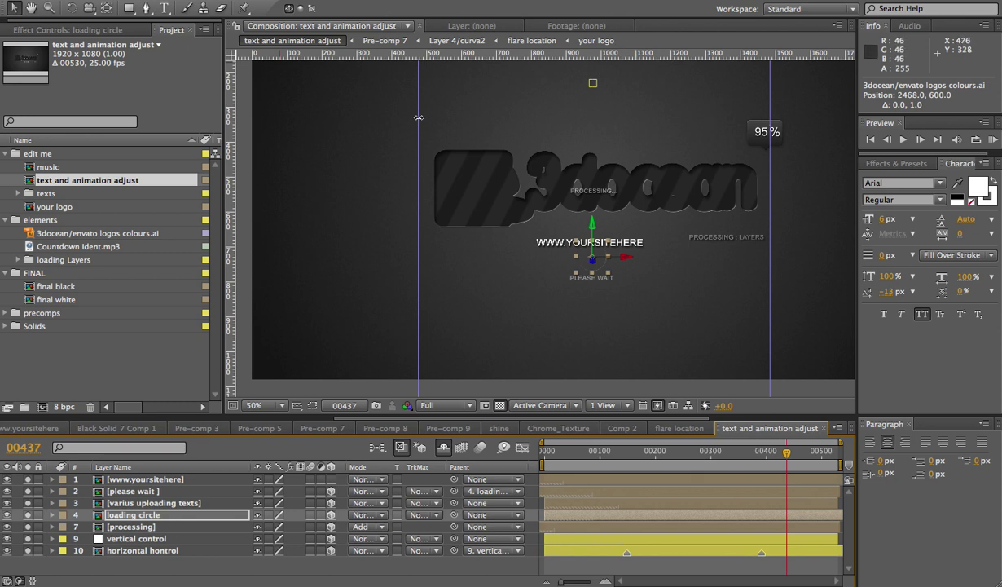
{"action": "left_click_drag", "start_coordinate": [419, 117], "coordinate": [435, 117]}
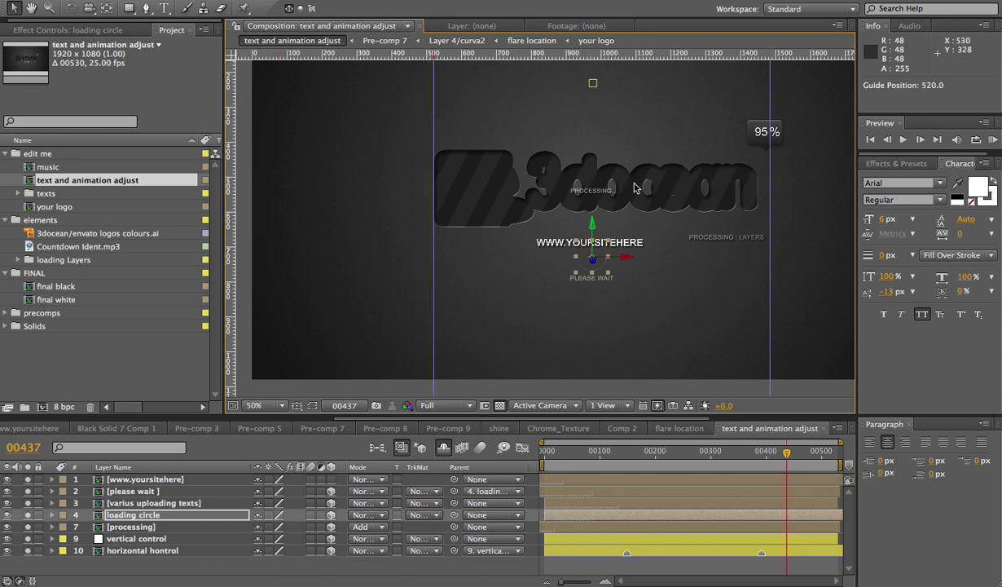
{"action": "left_click_drag", "start_coordinate": [769, 193], "coordinate": [759, 191]}
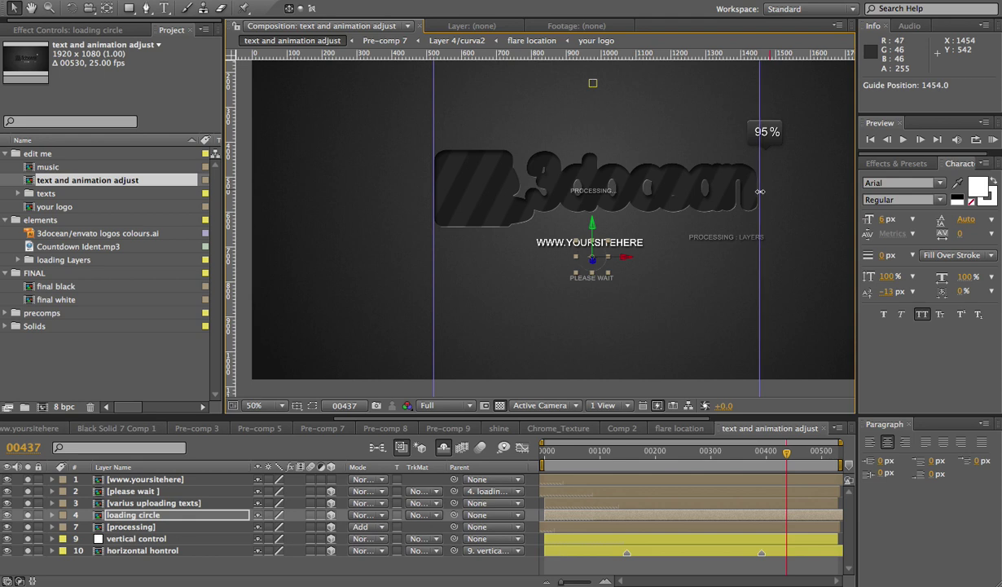
{"action": "mouse_move", "coordinate": [760, 192]}
{"action": "left_mouse_down"}
{"action": "mouse_move", "coordinate": [730, 187]}
{"action": "mouse_move", "coordinate": [740, 190]}
{"action": "left_mouse_up"}
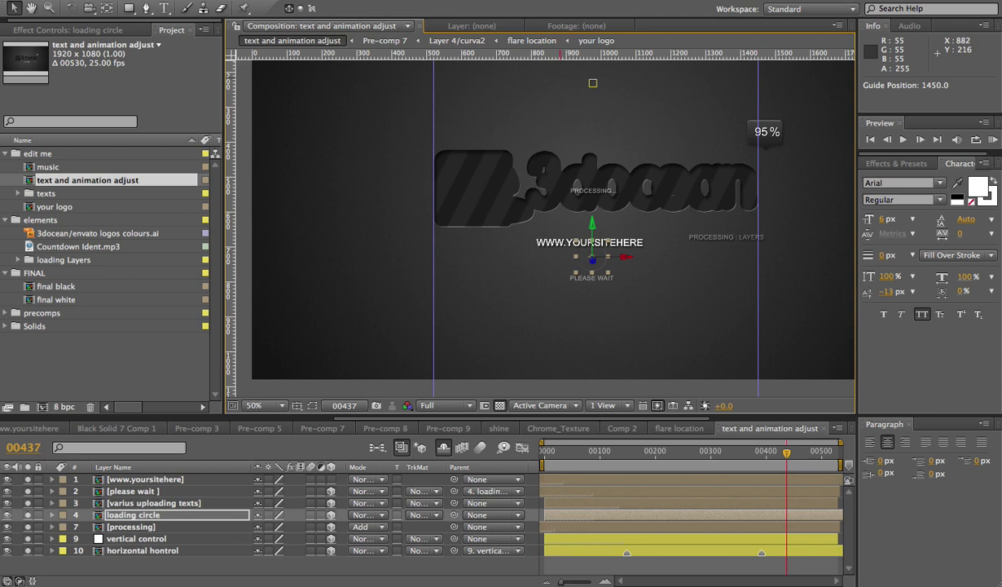
- Toggle View > Show Guides off and back on
{"action": "left_click", "coordinate": [338, 0]}
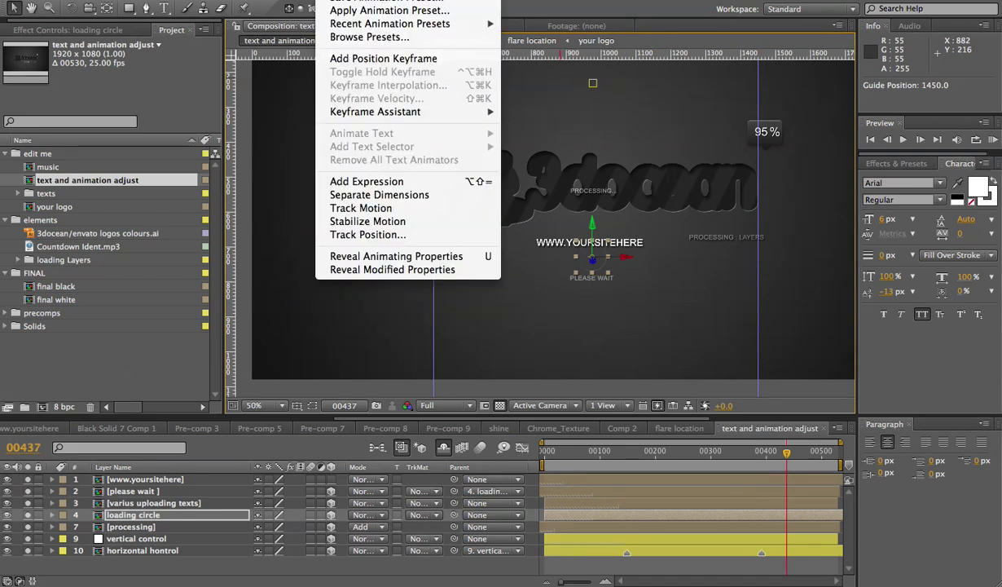
{"action": "mouse_move", "coordinate": [391, 0]}
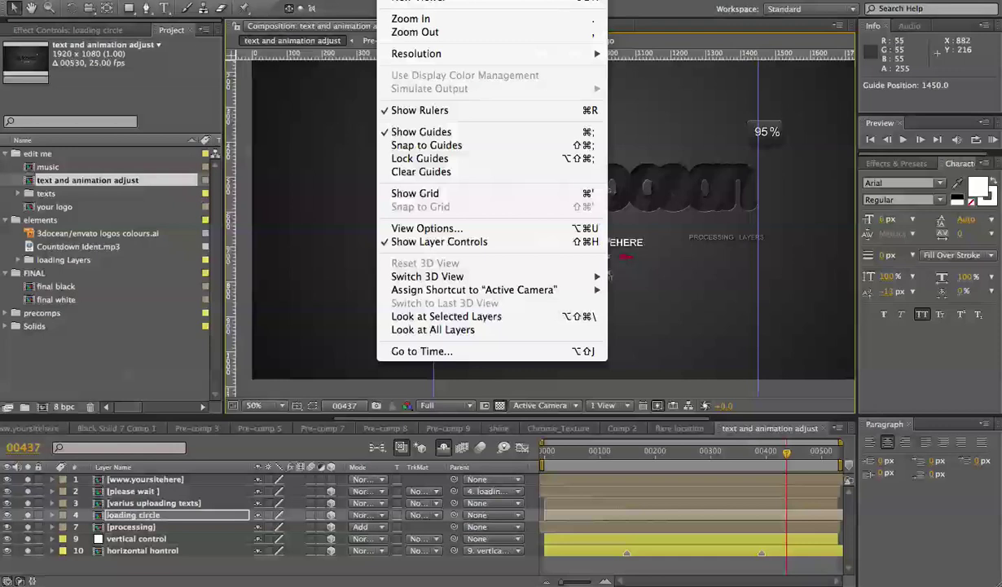
{"action": "left_click", "coordinate": [441, 140]}
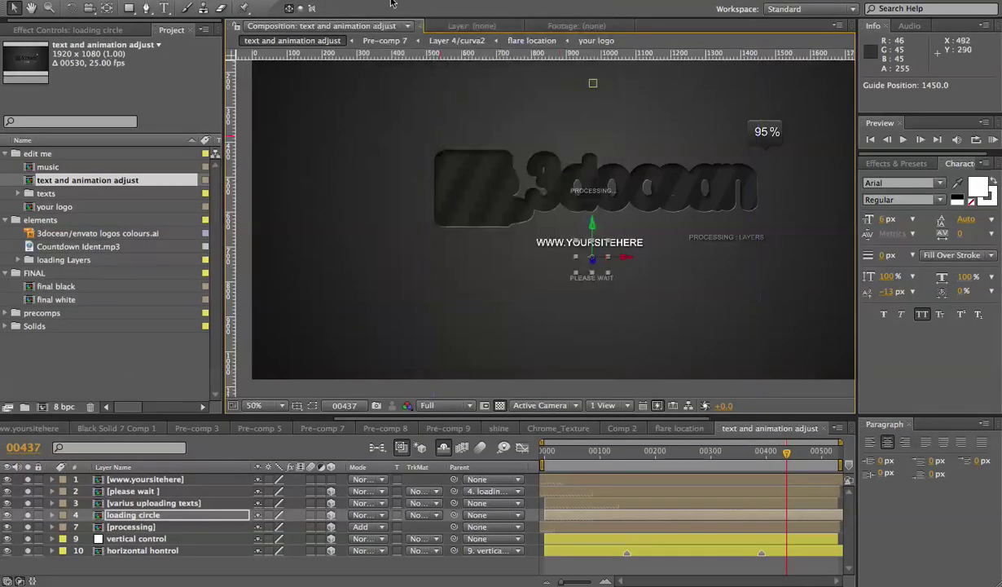
{"action": "left_click", "coordinate": [391, 0]}
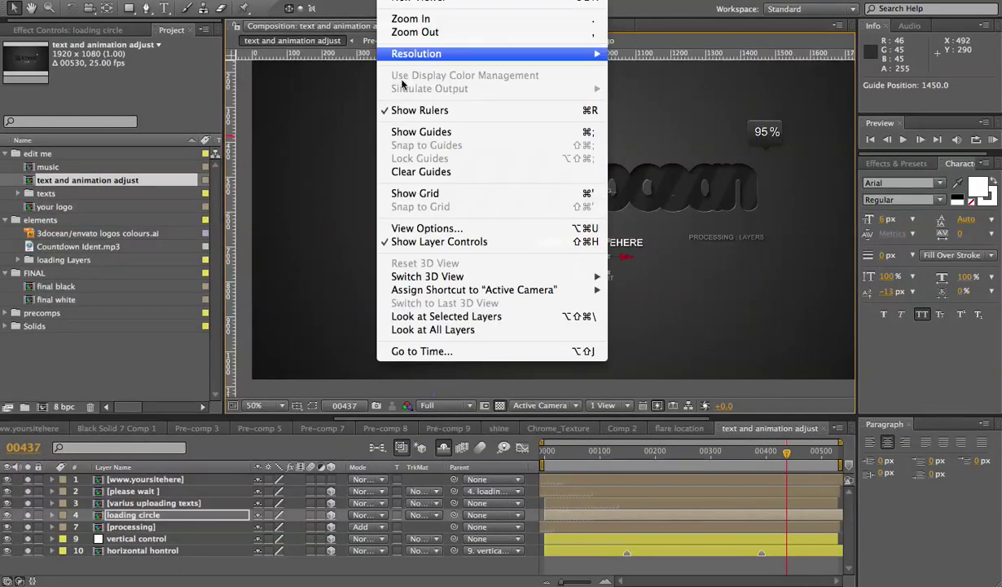
{"action": "left_click", "coordinate": [398, 129]}
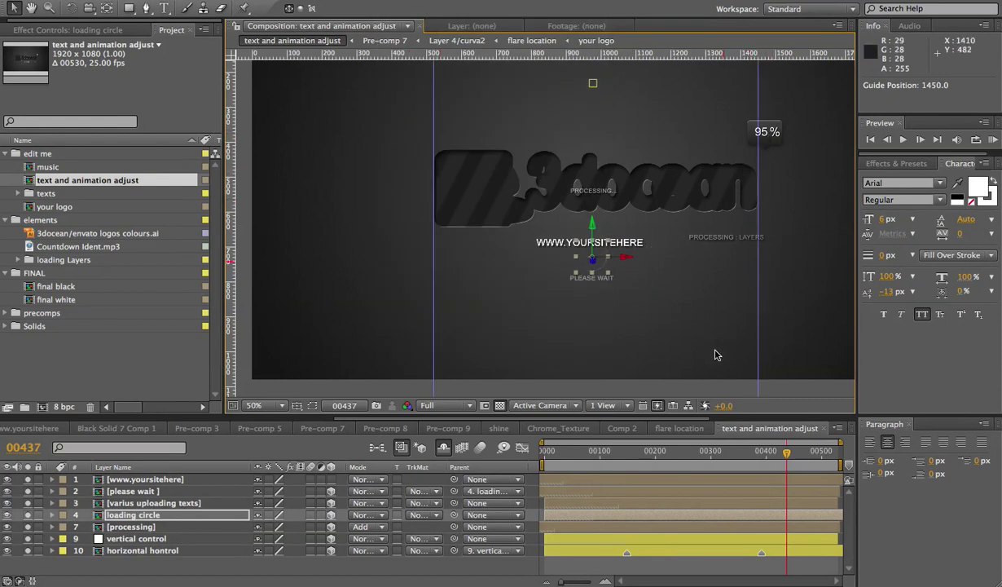
{"action": "left_click", "coordinate": [147, 552]}
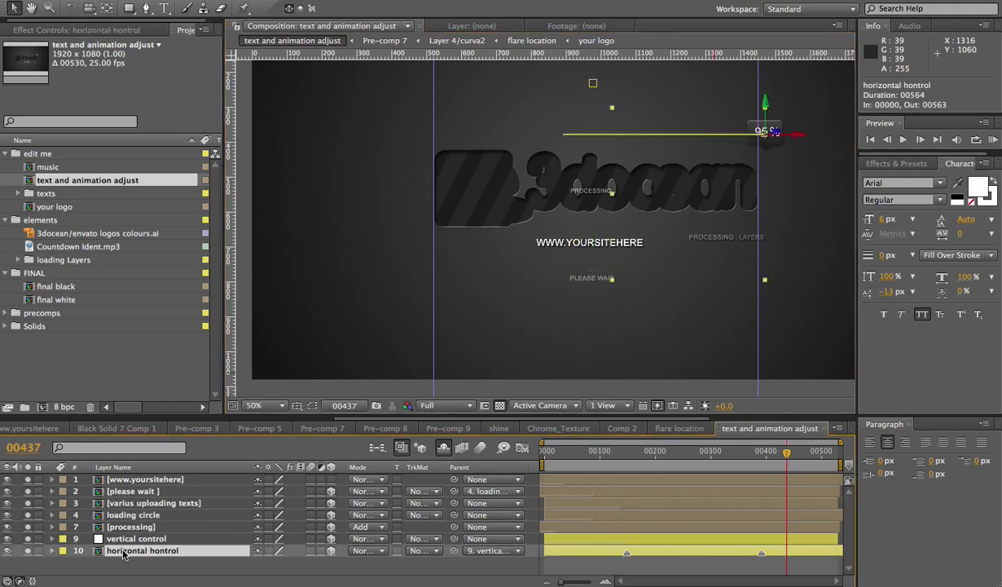
- Show only horizontal hontrol's Position and preview the bar back to its first keyframe at 00149
{"action": "key", "text": "p"}
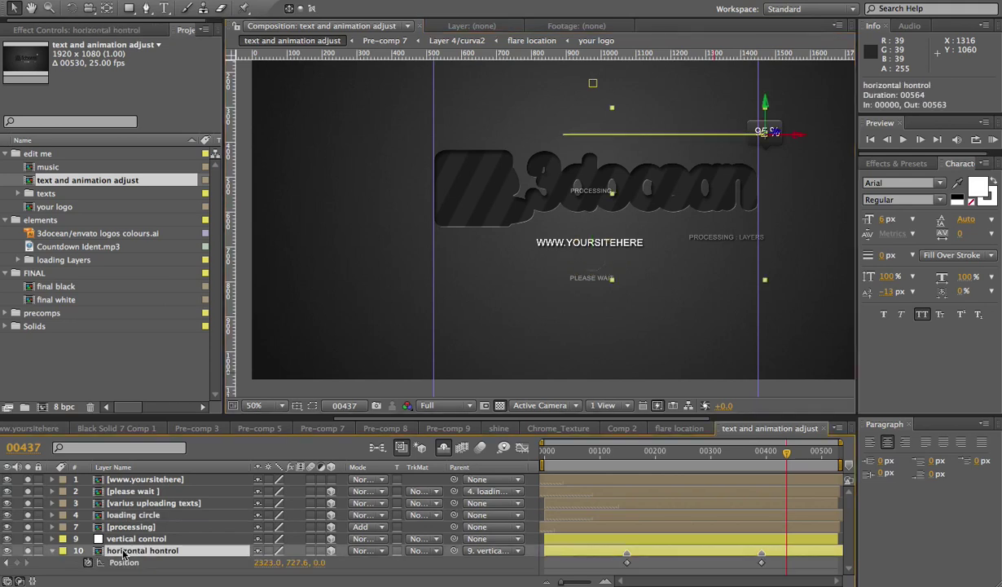
{"action": "left_click", "coordinate": [53, 551]}
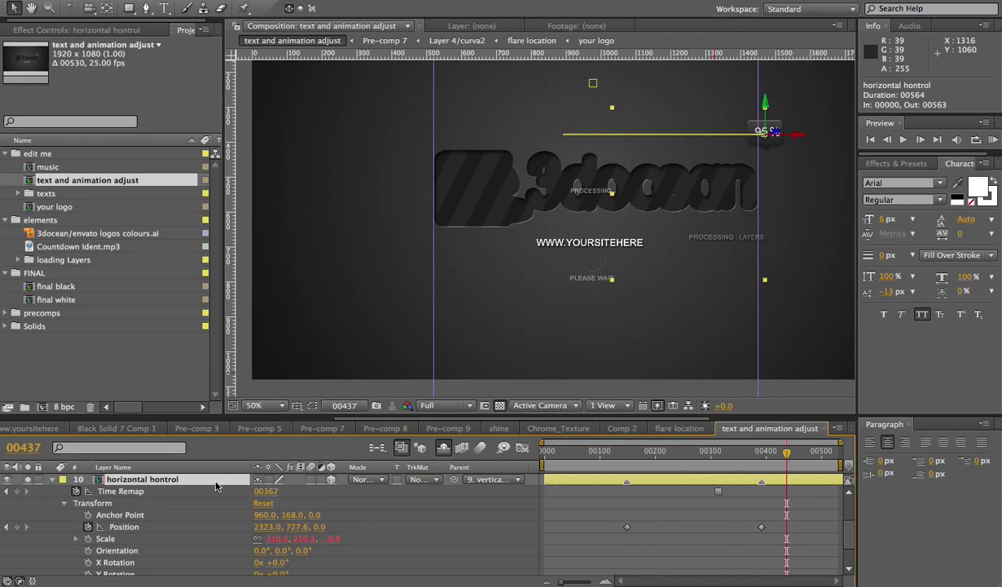
{"action": "key", "text": "p"}
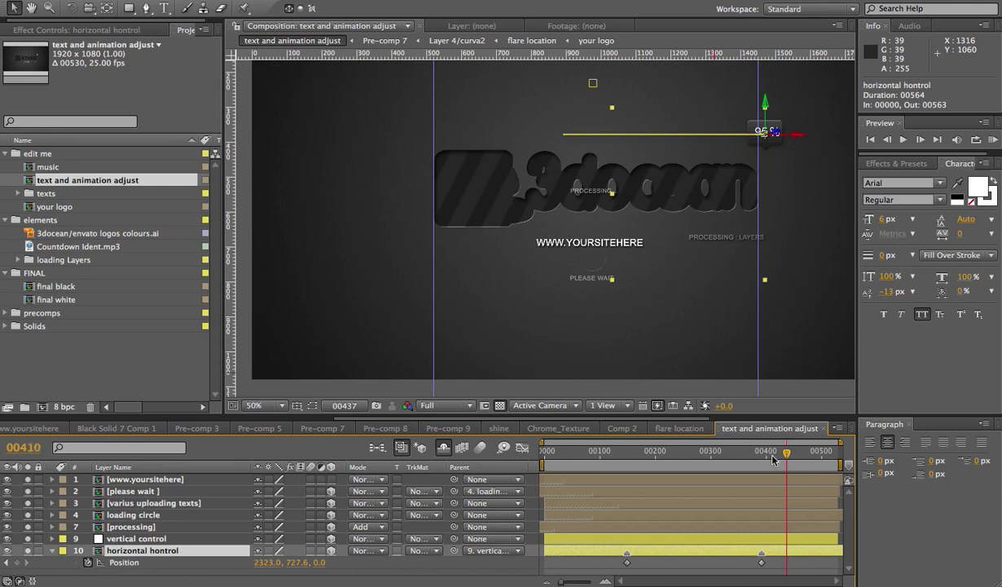
{"action": "left_click_drag", "start_coordinate": [773, 460], "coordinate": [761, 460]}
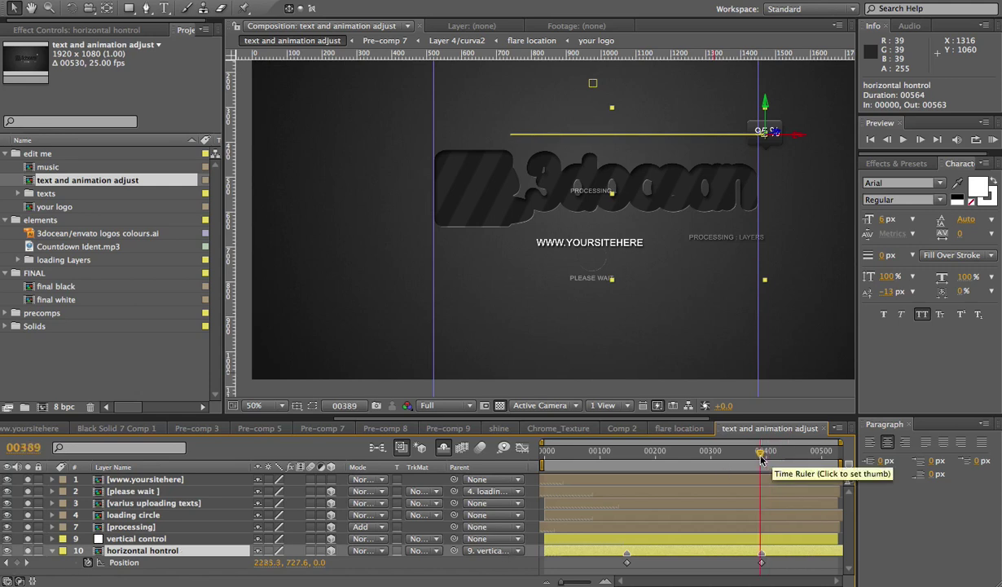
{"action": "left_click", "coordinate": [626, 453]}
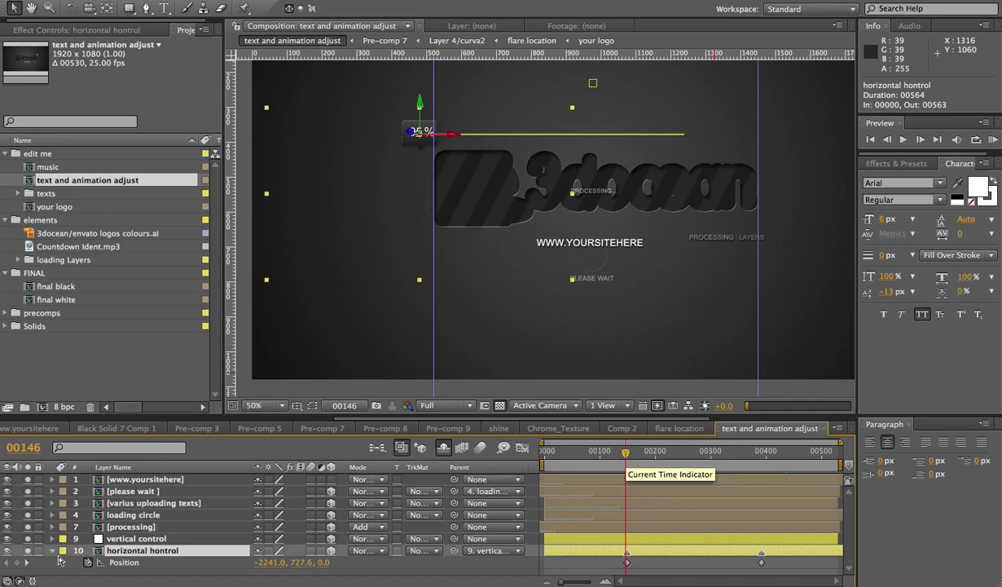
{"action": "left_click", "coordinate": [601, 452]}
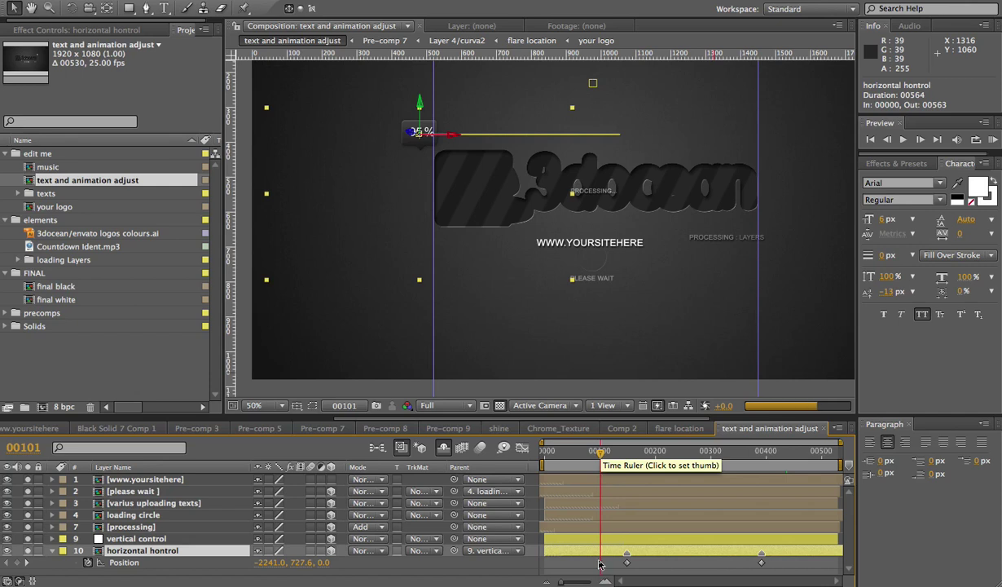
{"action": "left_click", "coordinate": [28, 563]}
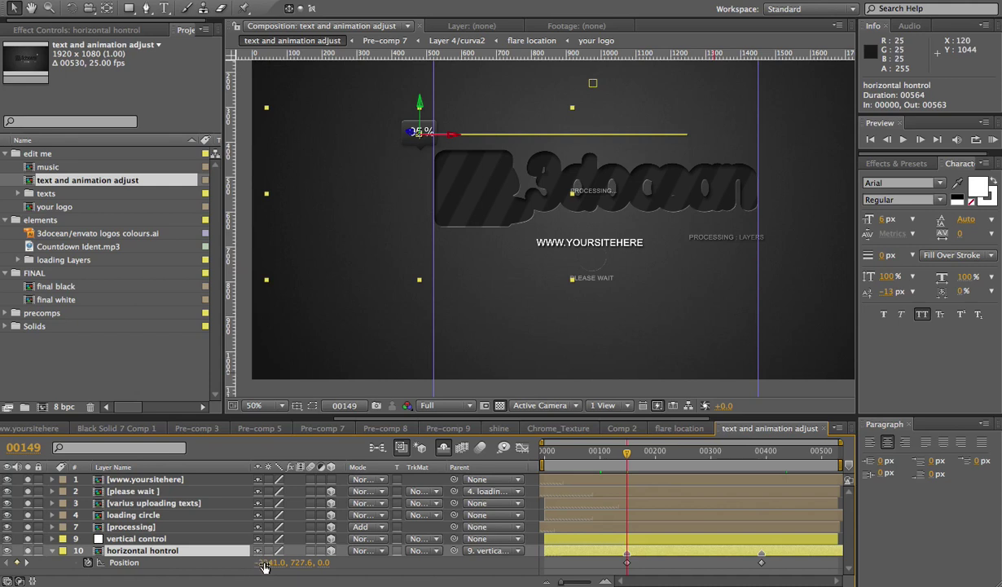
- Shift the bar's first Position keyframe X from -2241 to -2083
{"action": "mouse_move", "coordinate": [263, 567]}
{"action": "left_mouse_down"}
{"action": "mouse_move", "coordinate": [244, 563]}
{"action": "mouse_move", "coordinate": [272, 562]}
{"action": "left_mouse_up"}
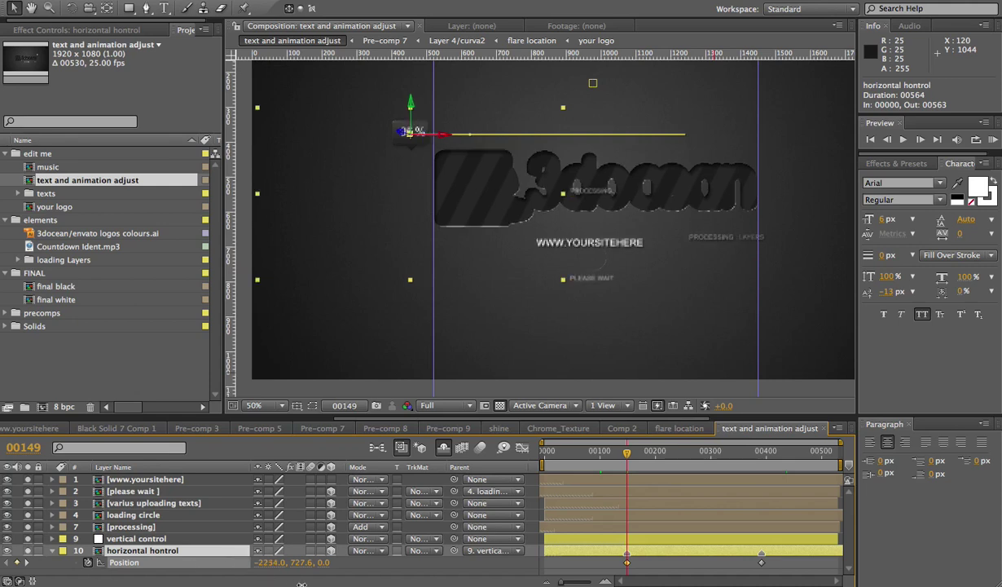
{"action": "key", "text": "Right"}
{"action": "key", "text": "Right"}
{"action": "key", "text": "Right"}
{"action": "key", "text": "Right"}
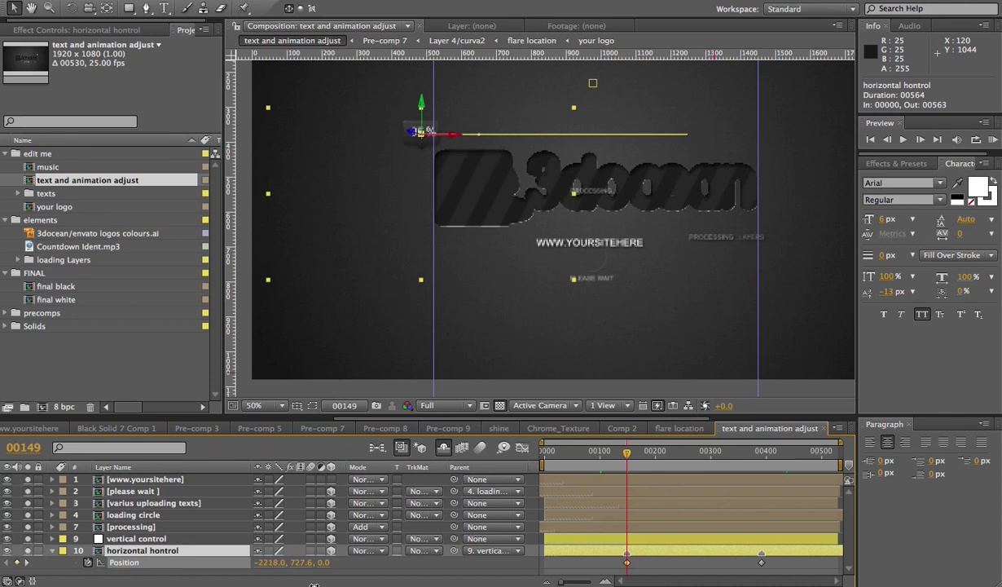
{"action": "left_click_drag", "start_coordinate": [338, 585], "coordinate": [347, 585]}
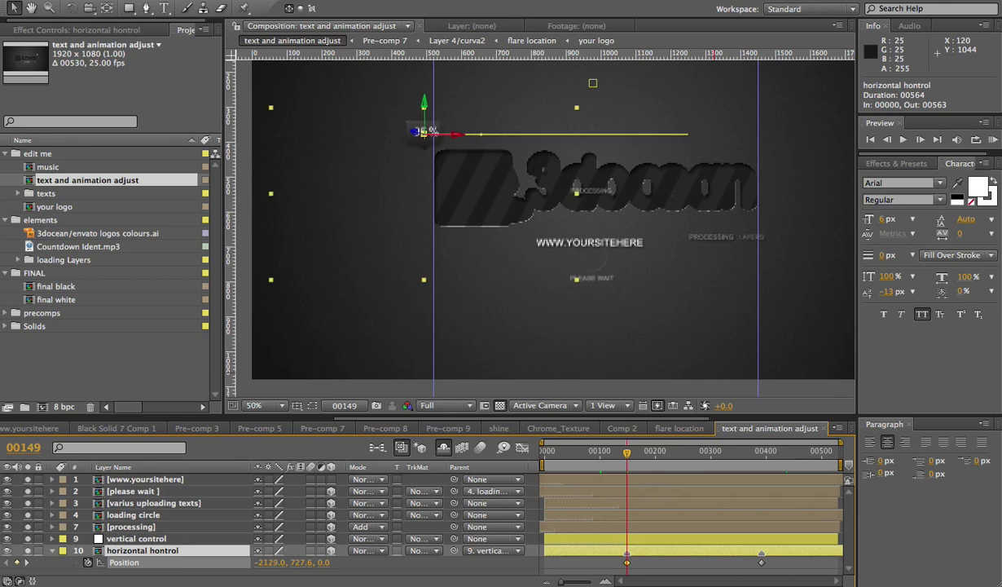
{"action": "key", "text": "shift+Right"}
{"action": "key", "text": "Right"}
{"action": "key", "text": "Right"}
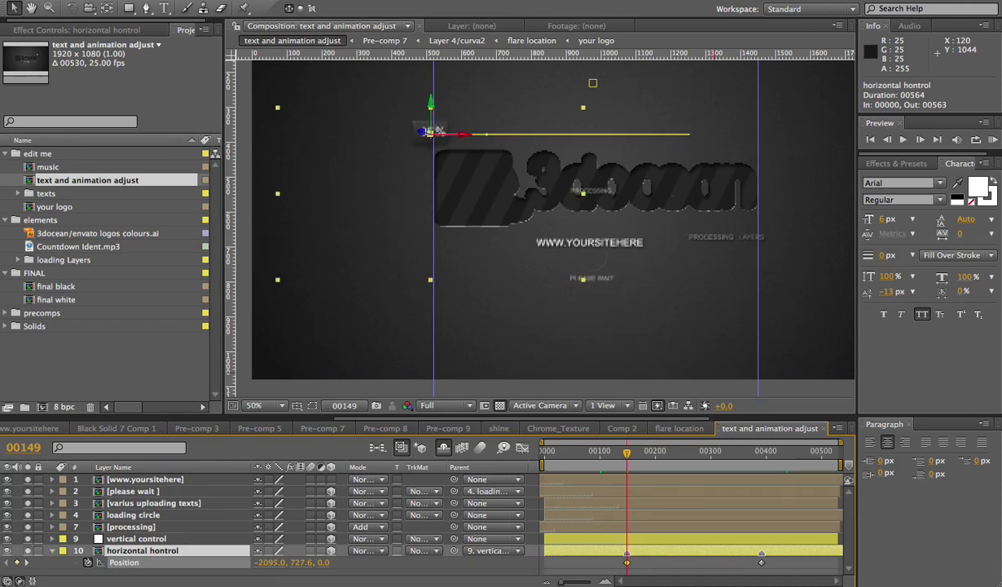
{"action": "key", "text": "Right"}
{"action": "key", "text": "Return"}
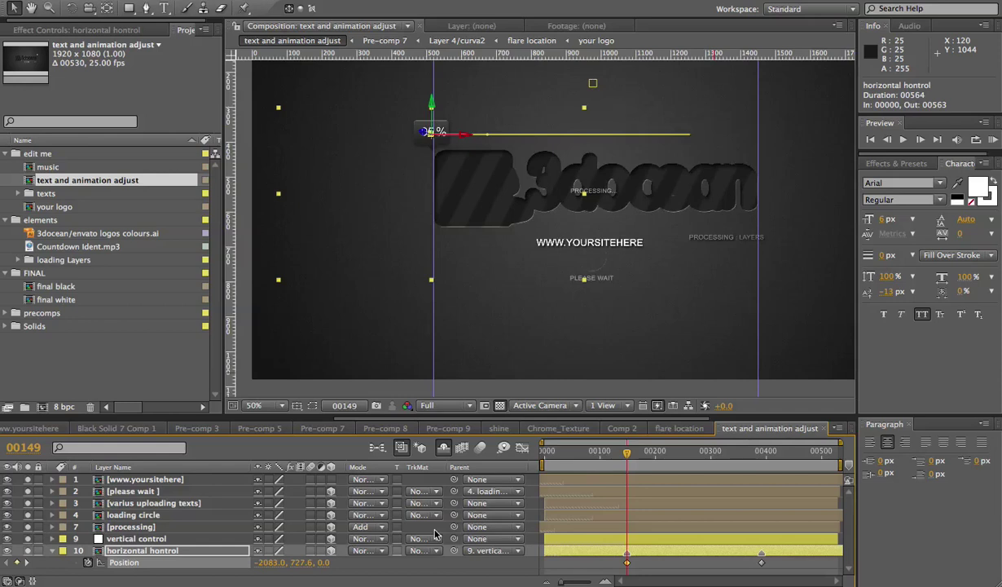
- At frame 00391, lower the bar's last Position X from 2323 to 2238
{"action": "left_click", "coordinate": [27, 564]}
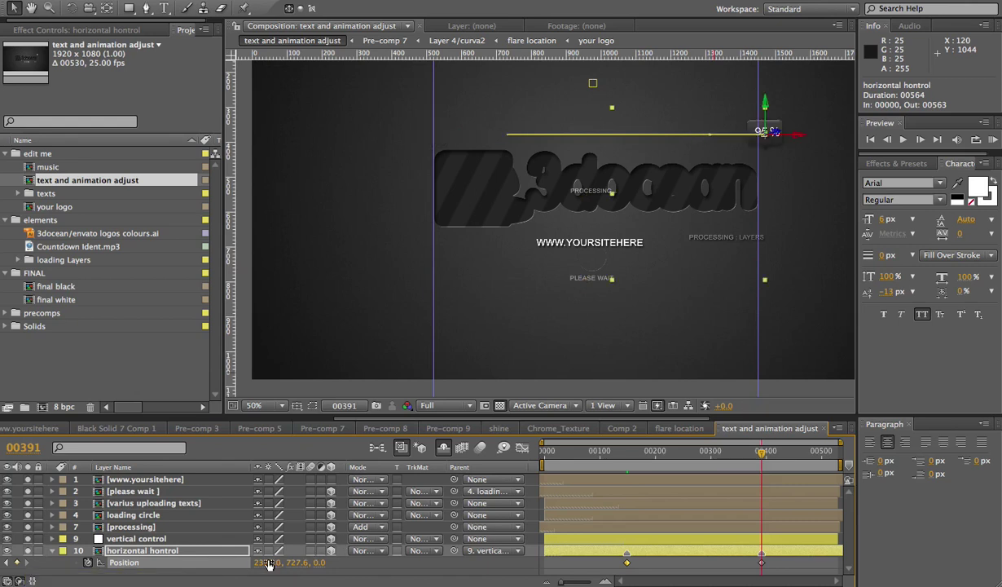
{"action": "left_click_drag", "start_coordinate": [269, 562], "coordinate": [209, 562]}
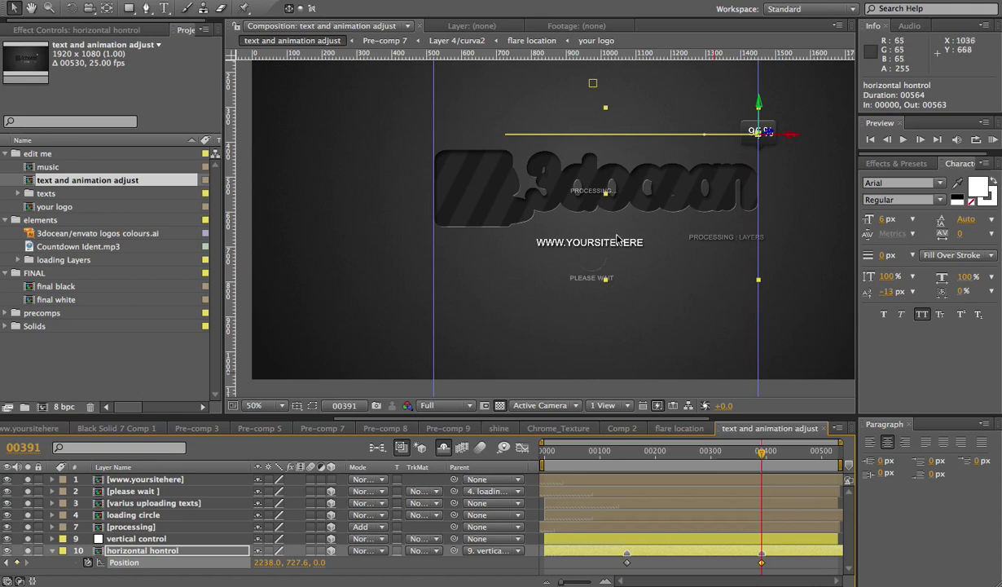
{"action": "left_click", "coordinate": [138, 484]}
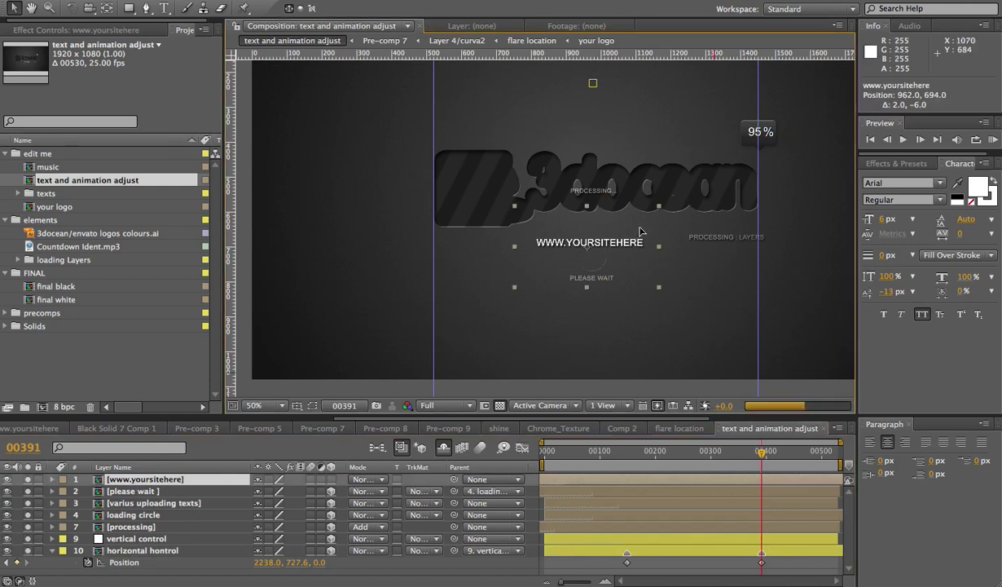
{"action": "left_click_drag", "start_coordinate": [637, 234], "coordinate": [644, 228]}
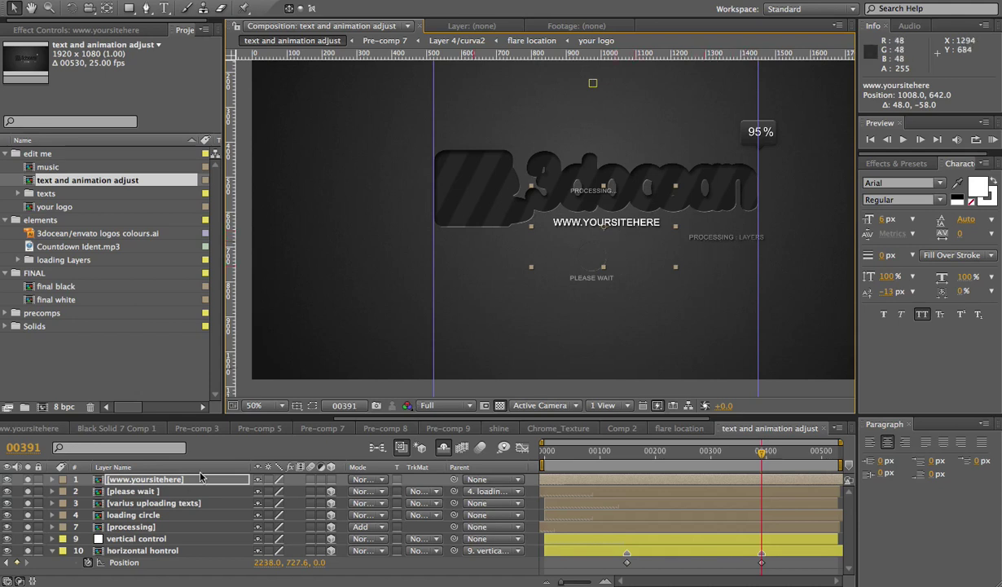
{"action": "left_click", "coordinate": [149, 504]}
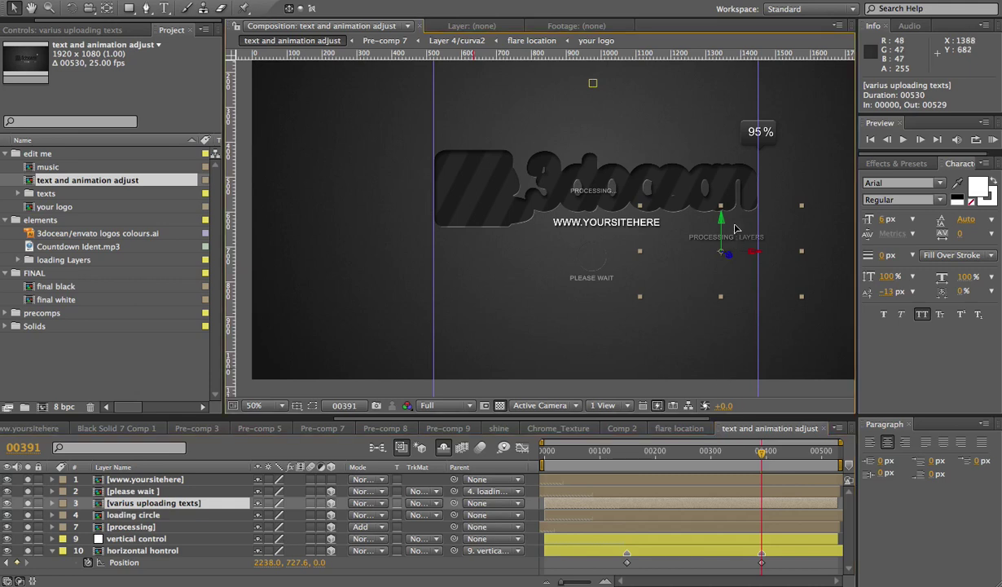
{"action": "left_click_drag", "start_coordinate": [736, 235], "coordinate": [732, 228]}
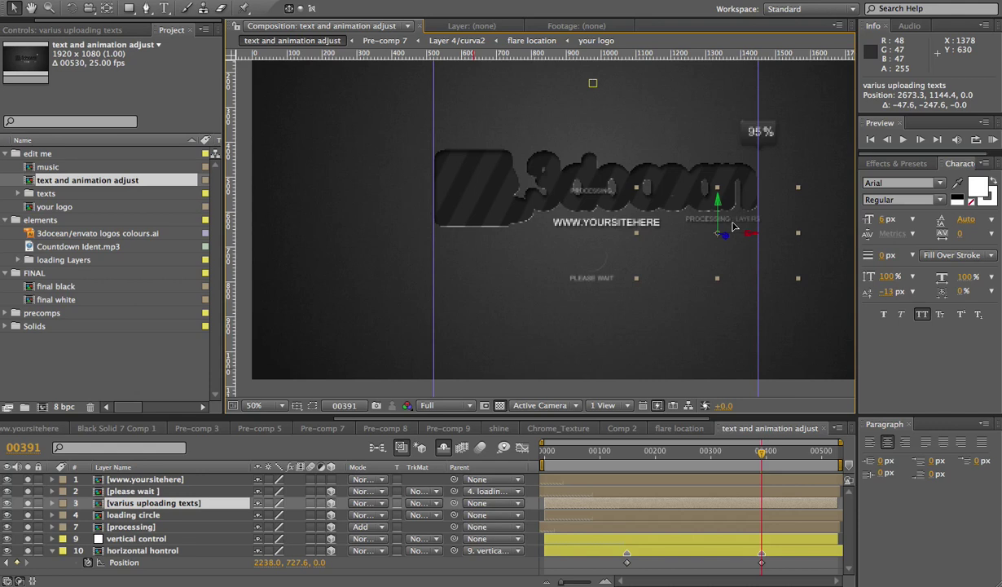
{"action": "left_click_drag", "start_coordinate": [732, 227], "coordinate": [732, 229]}
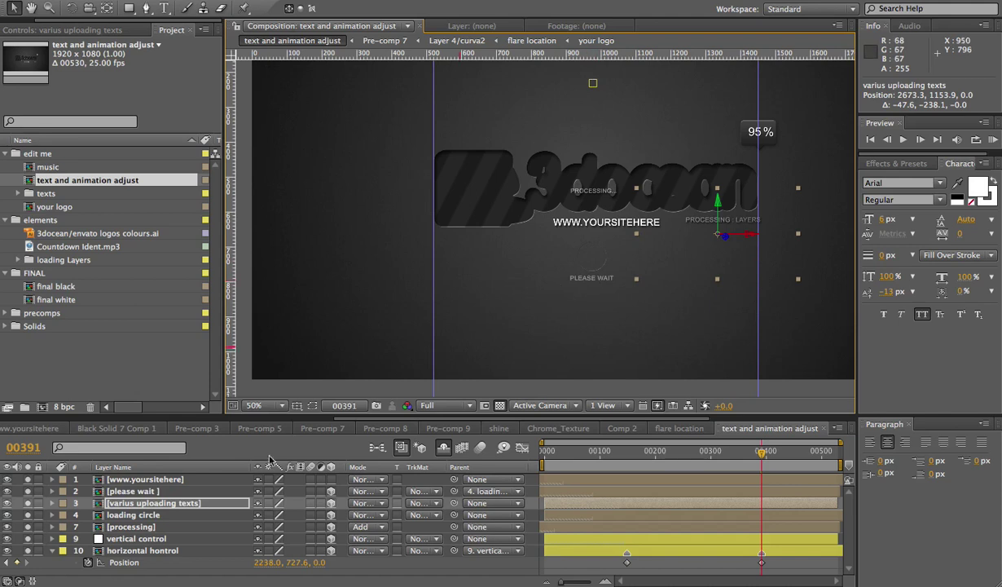
{"action": "left_click", "coordinate": [131, 517]}
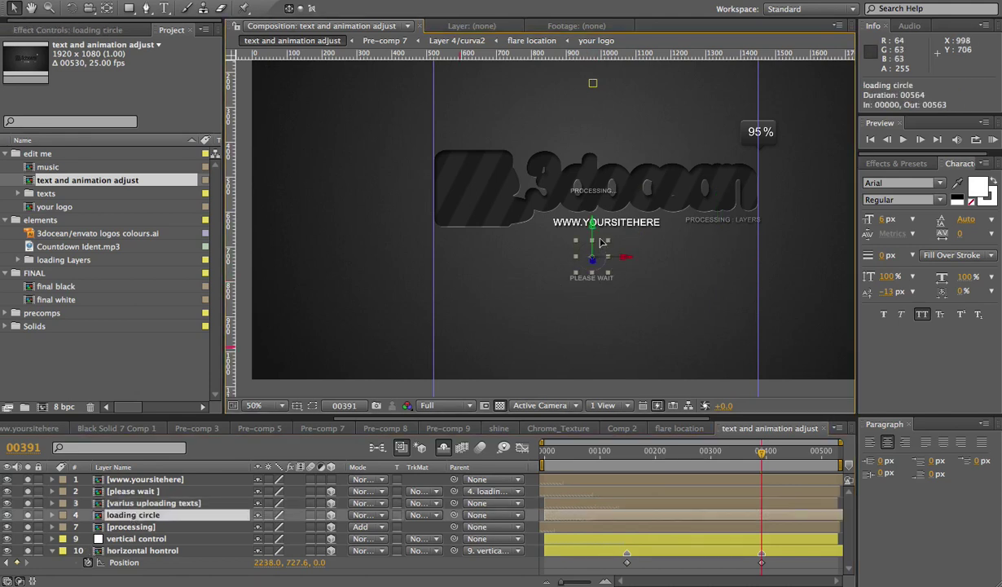
- Move the loading circle to 1047.7, 1322.2 beneath the URL and expand the texts folder
{"action": "left_click_drag", "start_coordinate": [600, 242], "coordinate": [606, 245]}
{"action": "key", "text": "Return"}
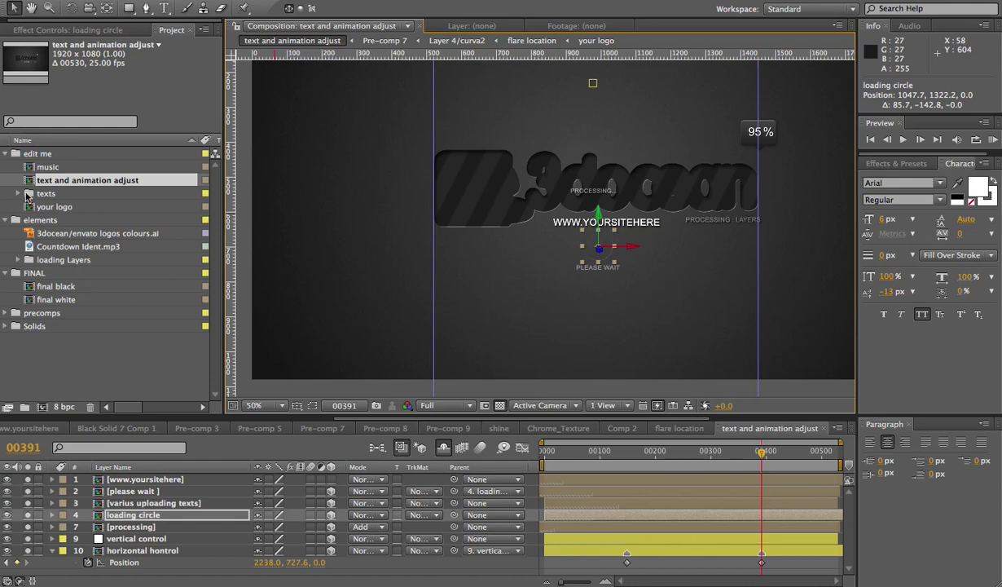
{"action": "left_click", "coordinate": [19, 195]}
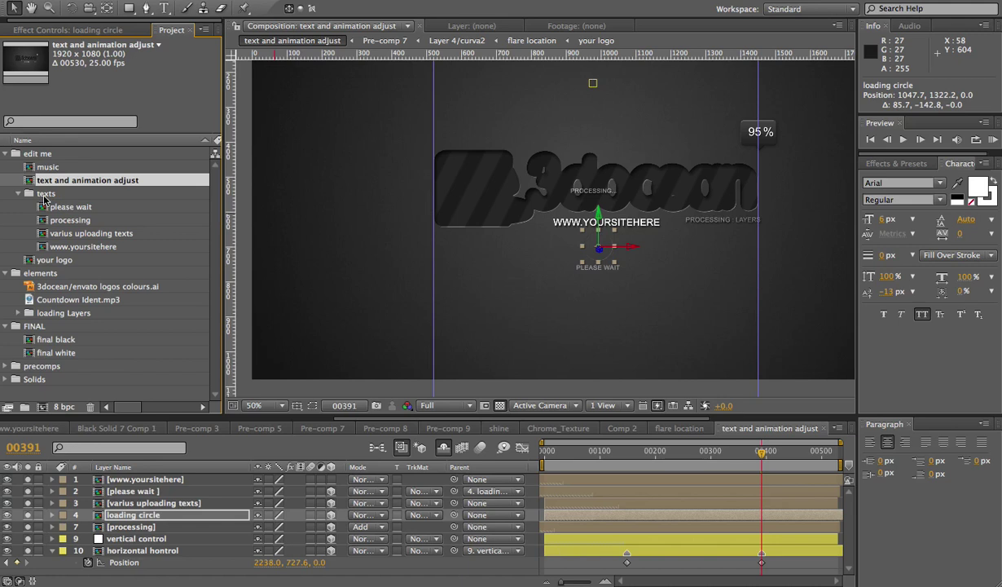
- Retype the please wait comp's text to DONT WAIT, then return to text and animation adjust
{"action": "left_click", "coordinate": [67, 207]}
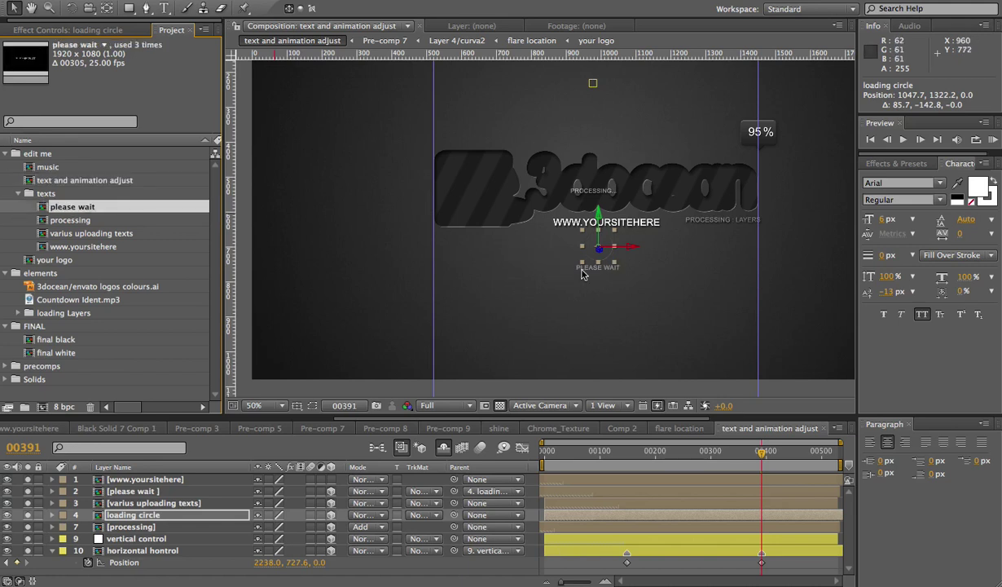
{"action": "double_click", "coordinate": [107, 207]}
{"action": "left_click", "coordinate": [499, 237]}
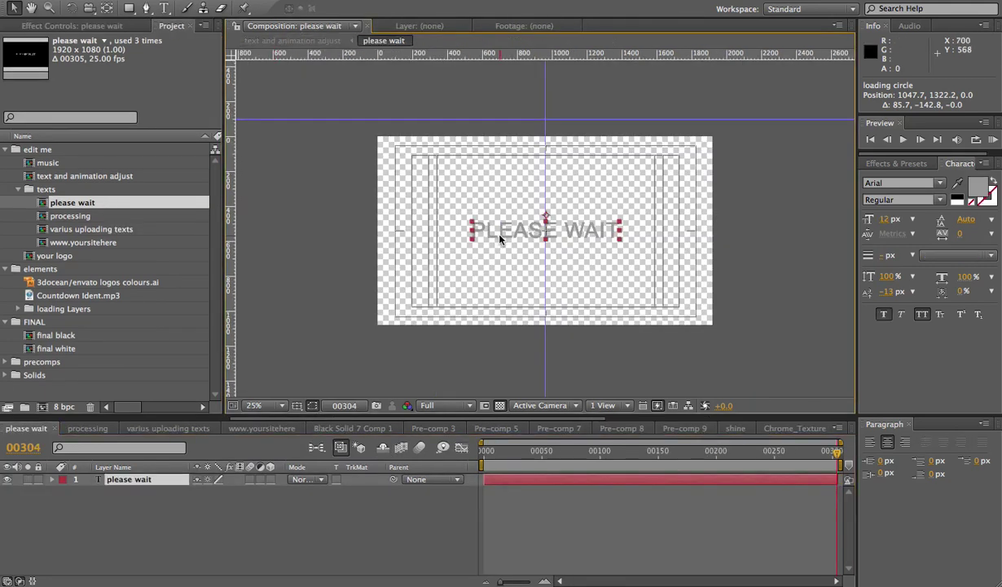
{"action": "double_click", "coordinate": [500, 236]}
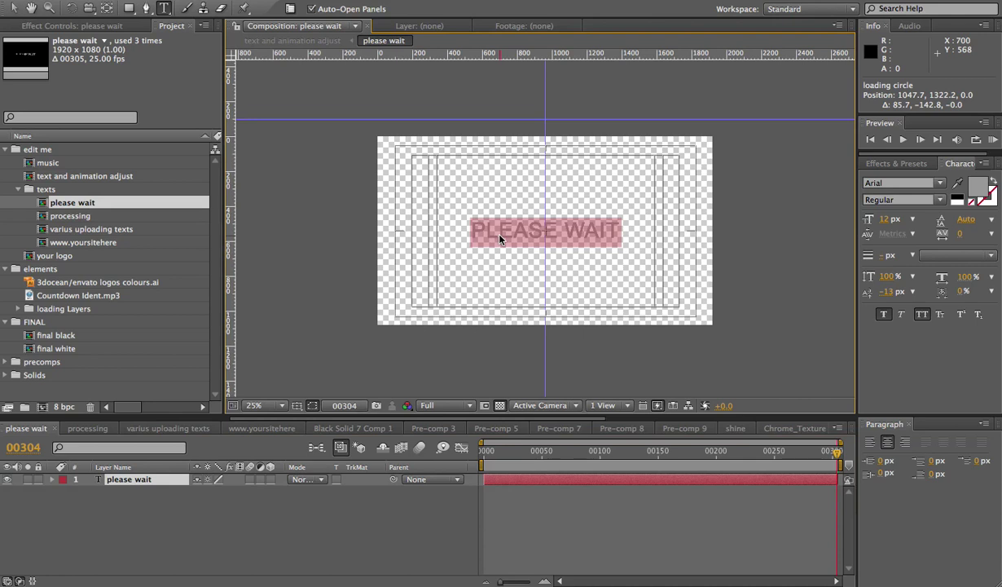
{"action": "left_click", "coordinate": [562, 230]}
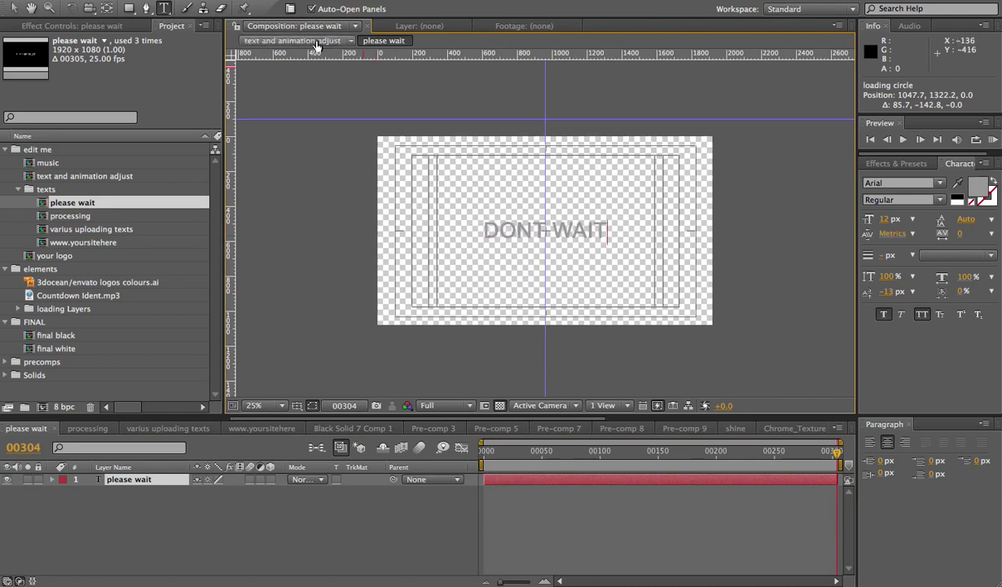
{"action": "left_click", "coordinate": [316, 46]}
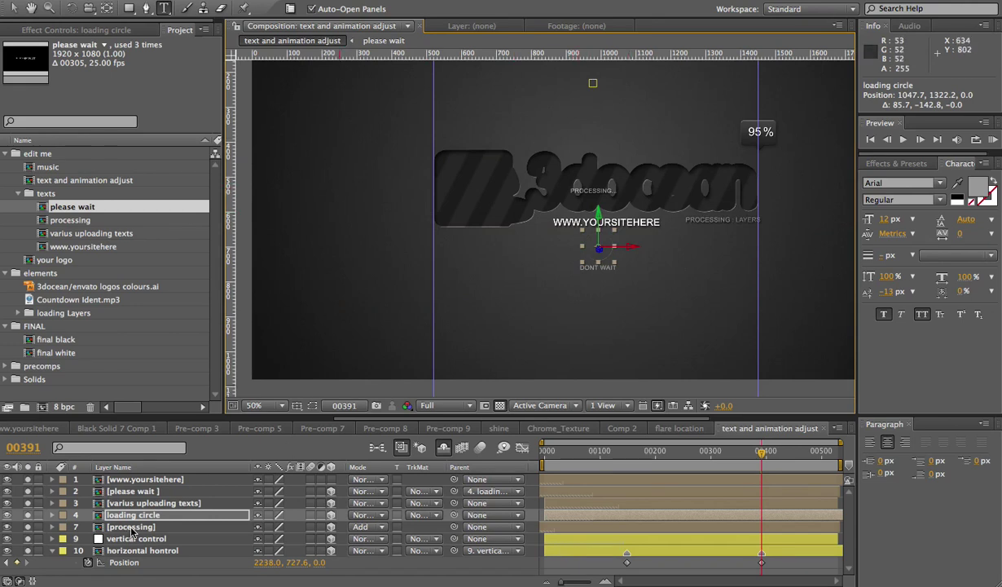
- Move the PROCESSING text to 1201.3, 557.0 over the logo's middle, then open the processing composition
{"action": "left_click", "coordinate": [130, 528]}
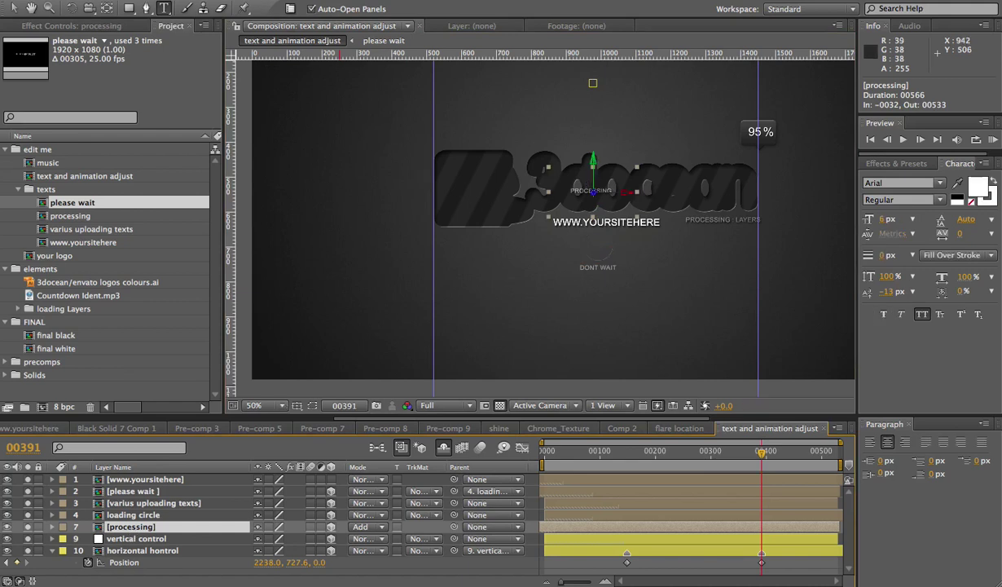
{"action": "left_click", "coordinate": [13, 8]}
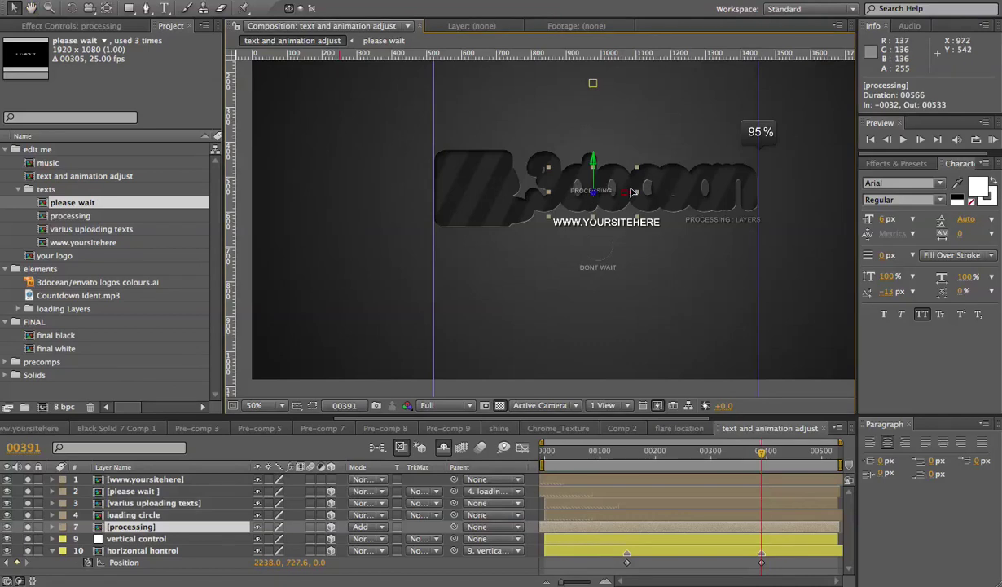
{"action": "left_click_drag", "start_coordinate": [632, 191], "coordinate": [600, 190]}
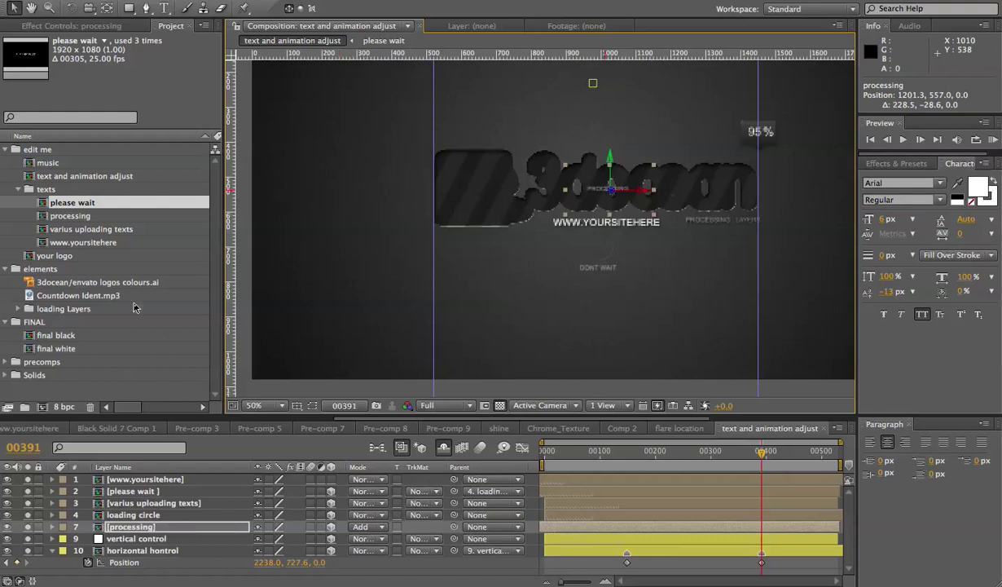
{"action": "left_click", "coordinate": [76, 217]}
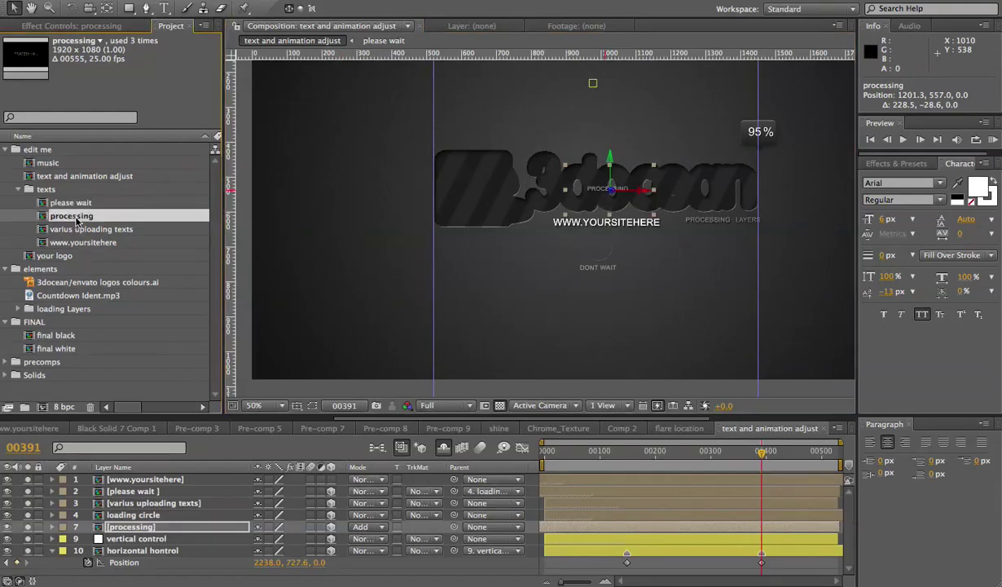
{"action": "double_click", "coordinate": [77, 218]}
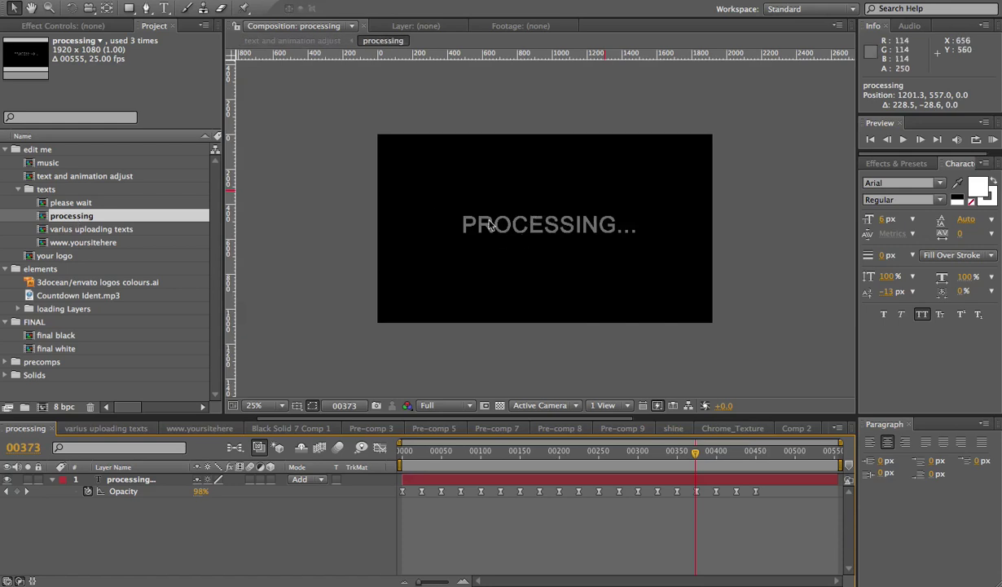
- Open the varius uploading texts comp and scrub through its messages from CREATIVITY to SERVICES
{"action": "double_click", "coordinate": [69, 231]}
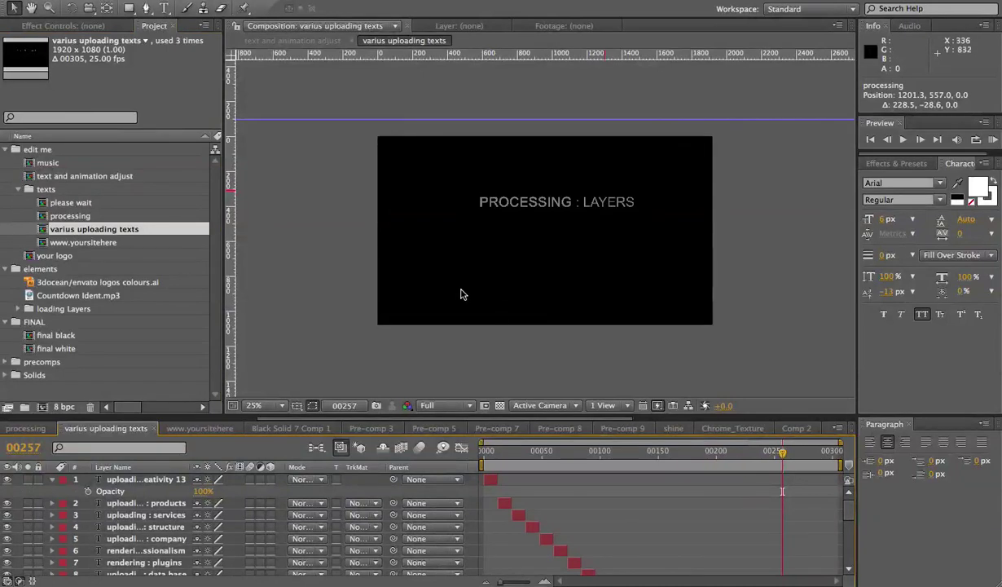
{"action": "left_click", "coordinate": [490, 453]}
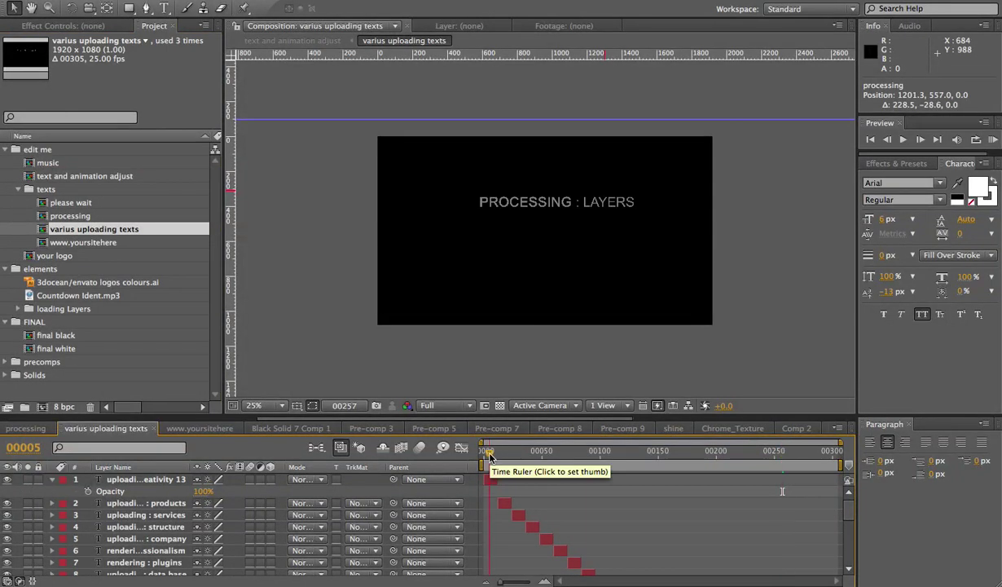
{"action": "mouse_move", "coordinate": [489, 456]}
{"action": "left_mouse_down"}
{"action": "mouse_move", "coordinate": [519, 459]}
{"action": "mouse_move", "coordinate": [491, 454]}
{"action": "left_mouse_up"}
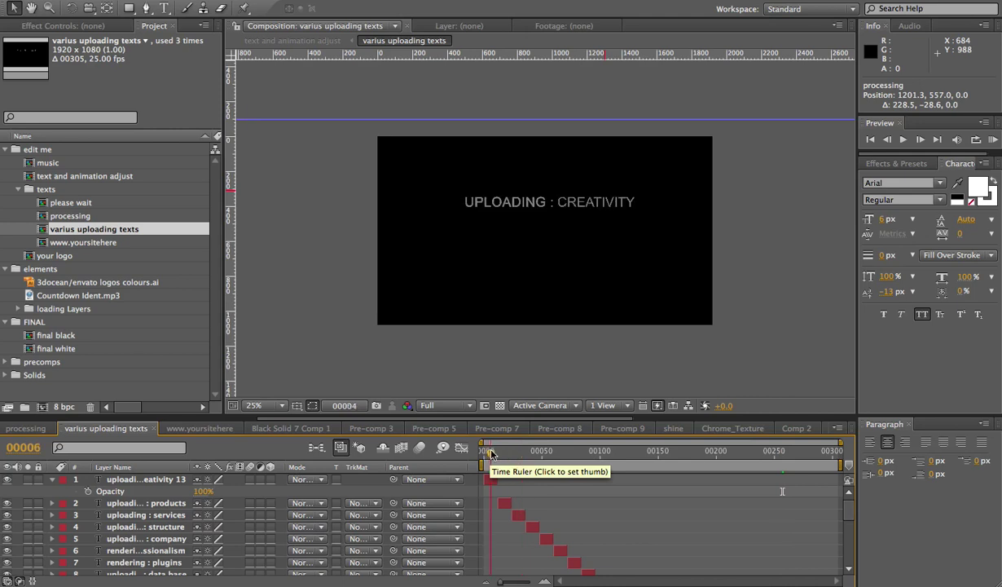
{"action": "scroll", "coordinate": [546, 488], "scroll_direction": "down", "scroll_amount": 10}
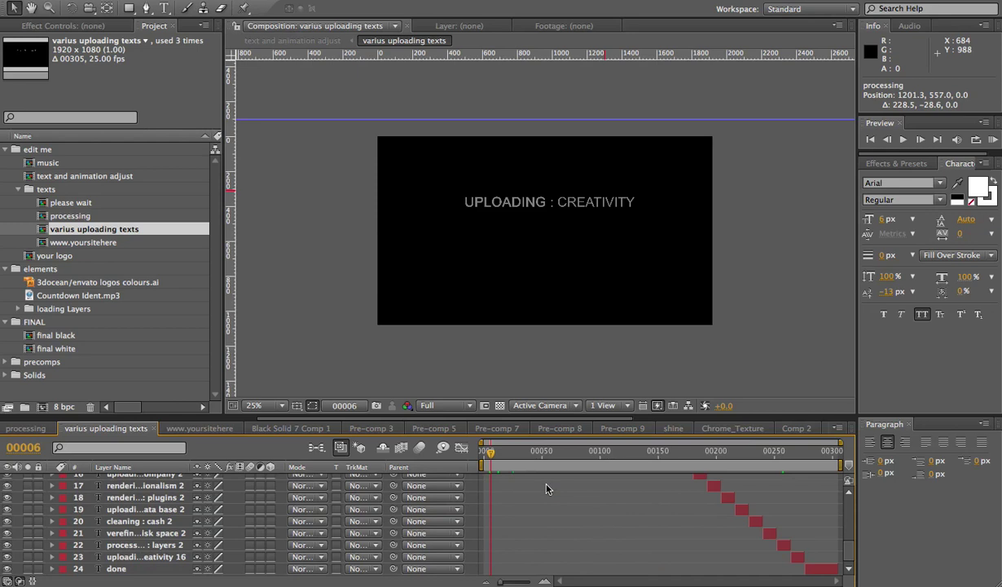
{"action": "left_click_drag", "start_coordinate": [792, 453], "coordinate": [588, 440]}
{"action": "scroll", "coordinate": [605, 484], "scroll_direction": "up", "scroll_amount": 5}
{"action": "key", "text": "t"}
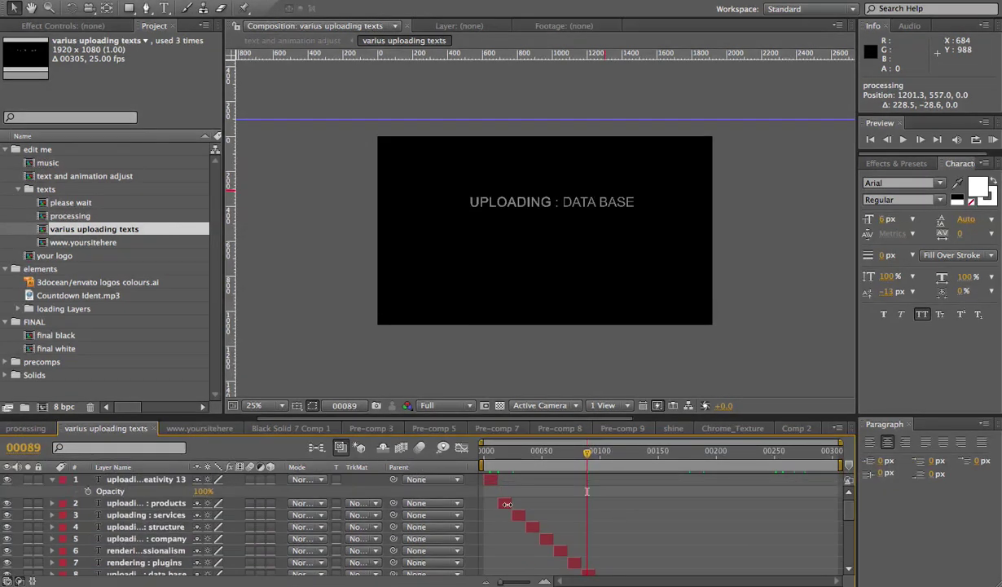
{"action": "double_click", "coordinate": [490, 480]}
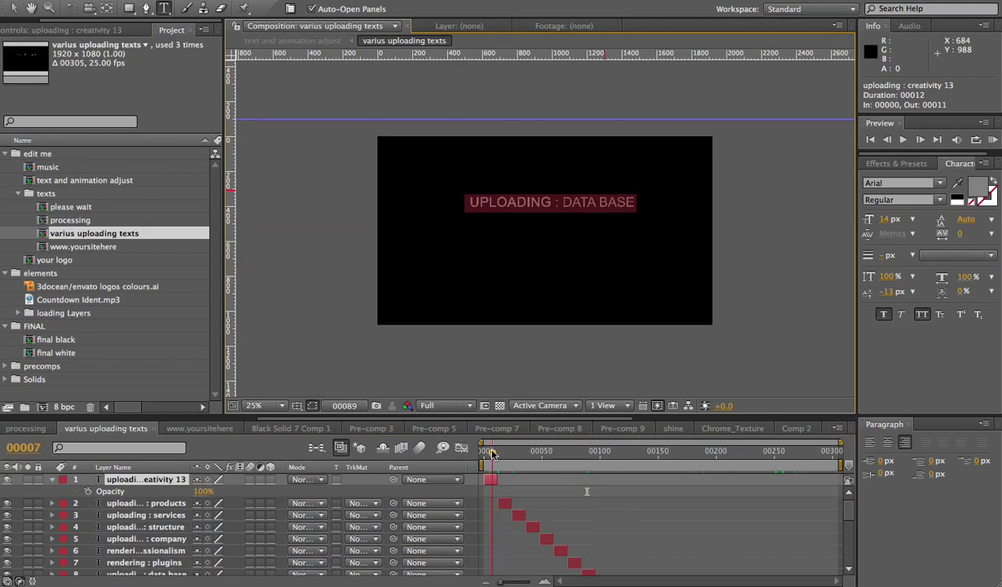
{"action": "left_click", "coordinate": [492, 452]}
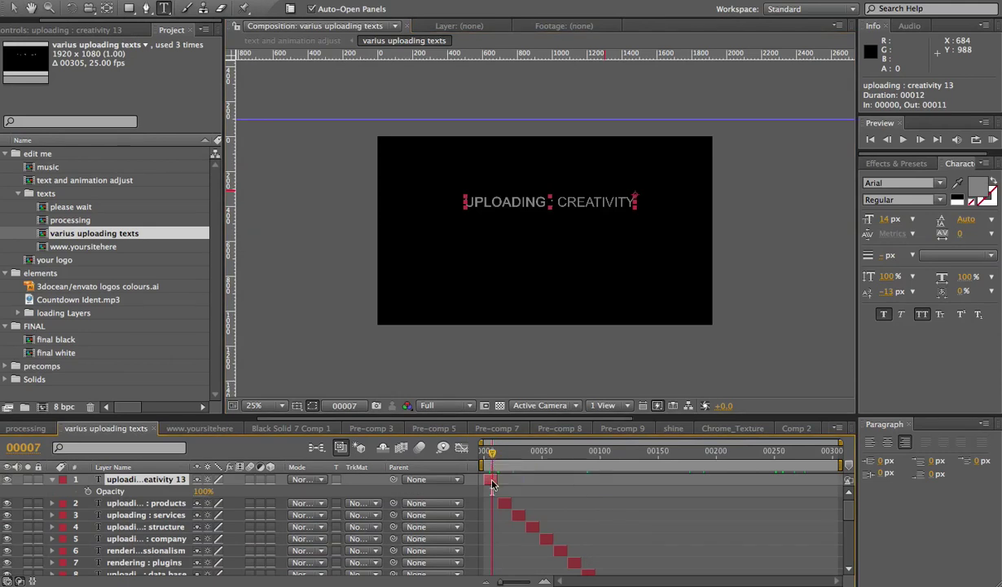
{"action": "double_click", "coordinate": [491, 483]}
{"action": "left_click", "coordinate": [505, 452]}
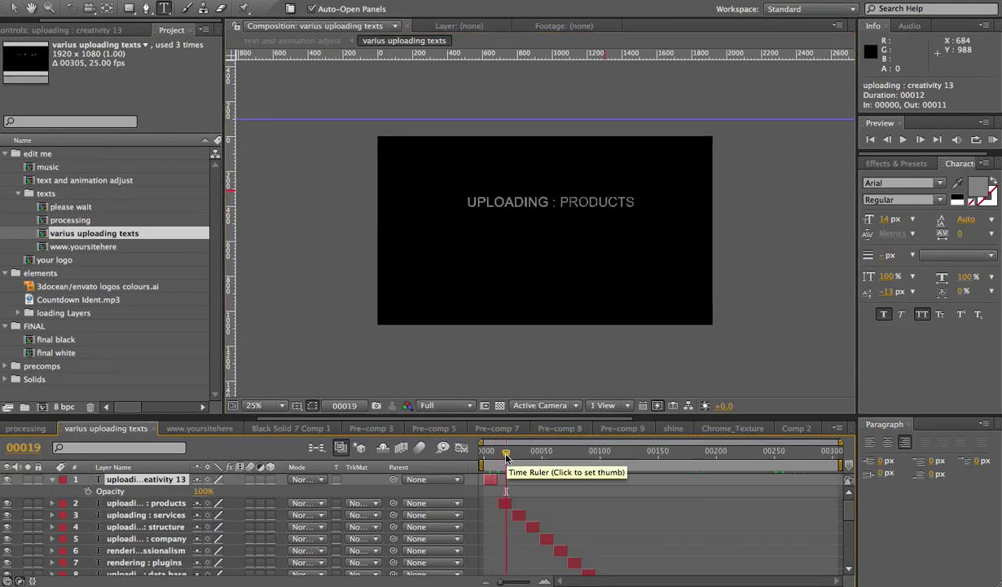
{"action": "left_click", "coordinate": [506, 503]}
{"action": "double_click", "coordinate": [506, 503]}
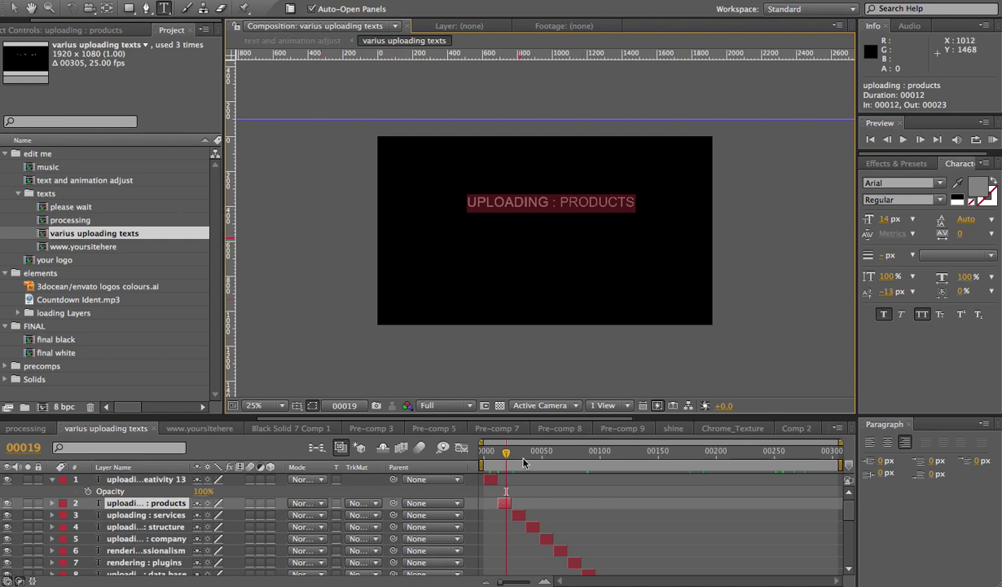
{"action": "double_click", "coordinate": [120, 247]}
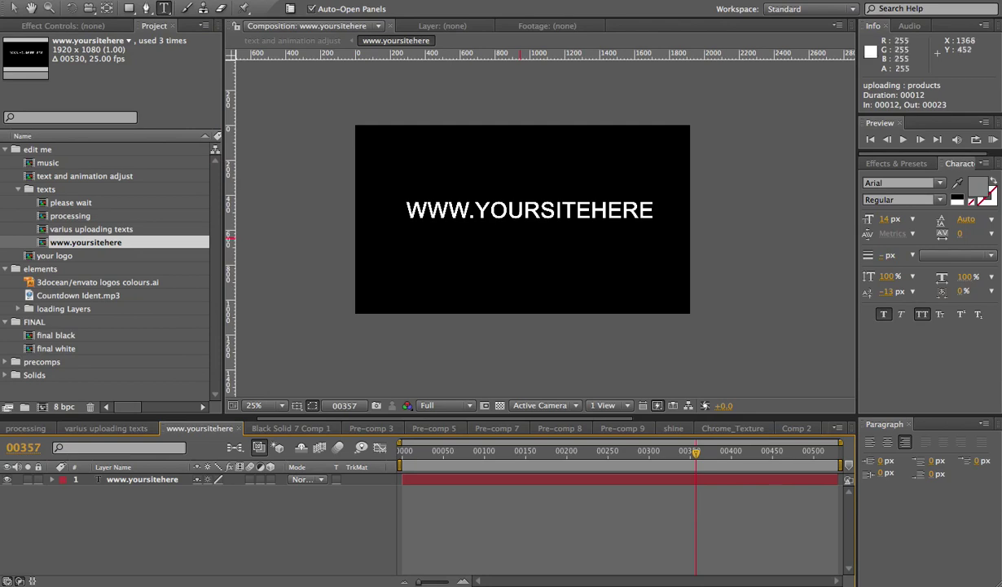
{"action": "double_click", "coordinate": [160, 480]}
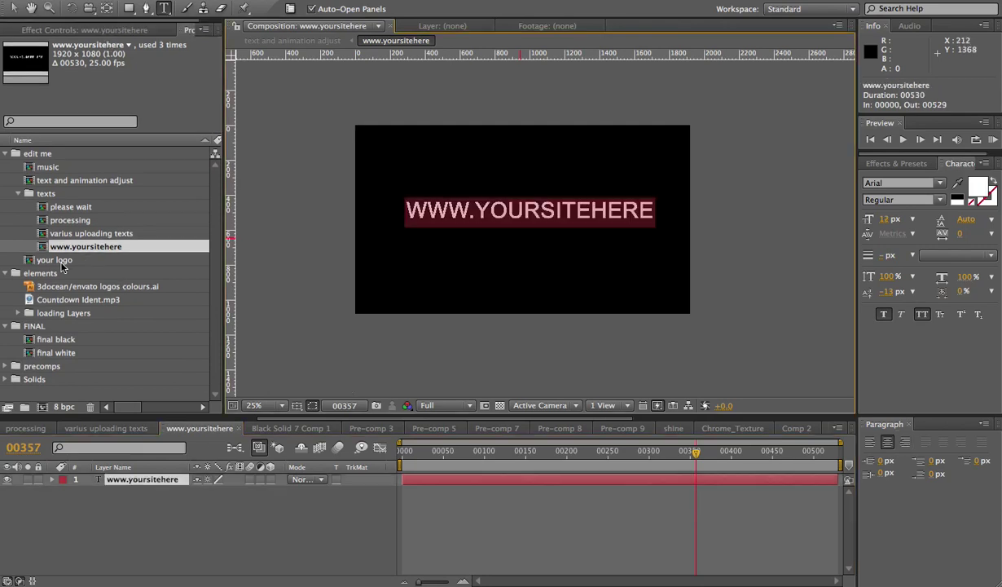
{"action": "left_click", "coordinate": [73, 184]}
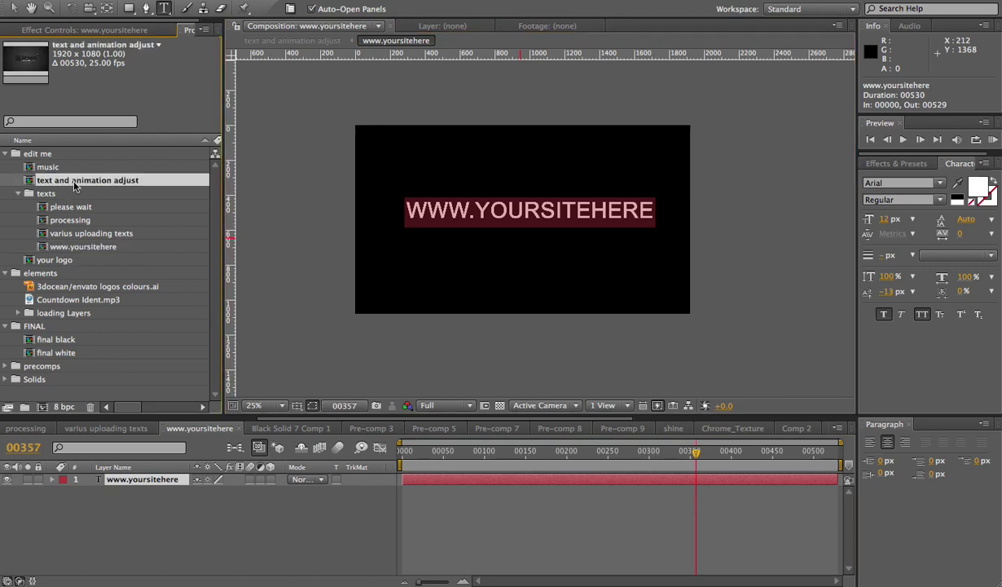
{"action": "double_click", "coordinate": [73, 184]}
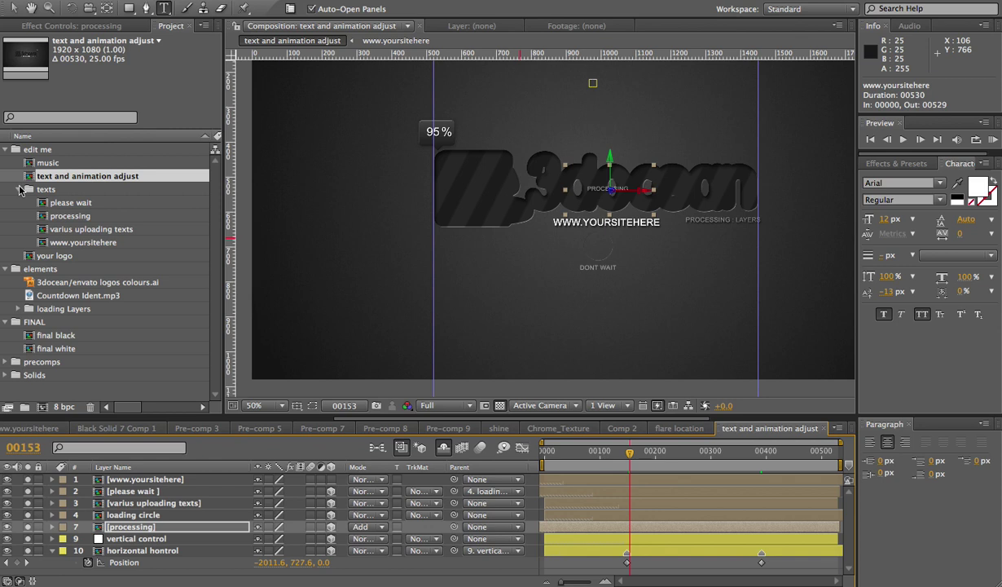
- Collapse the texts folder in the Project panel
{"action": "left_click", "coordinate": [20, 189]}
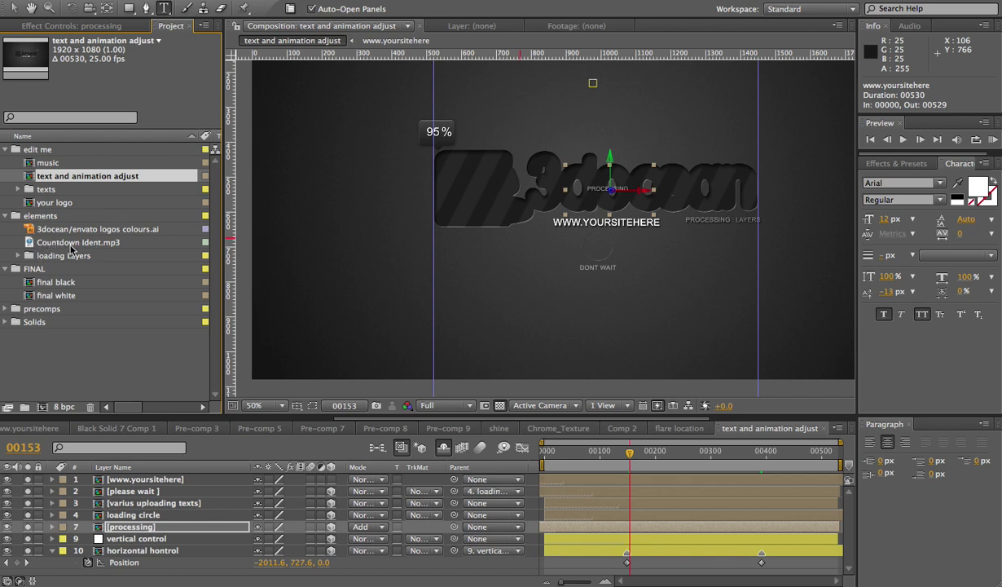
- In the music comp, delete the old audio layer and add Countdown Ident.mp3 in its place
{"action": "double_click", "coordinate": [47, 162]}
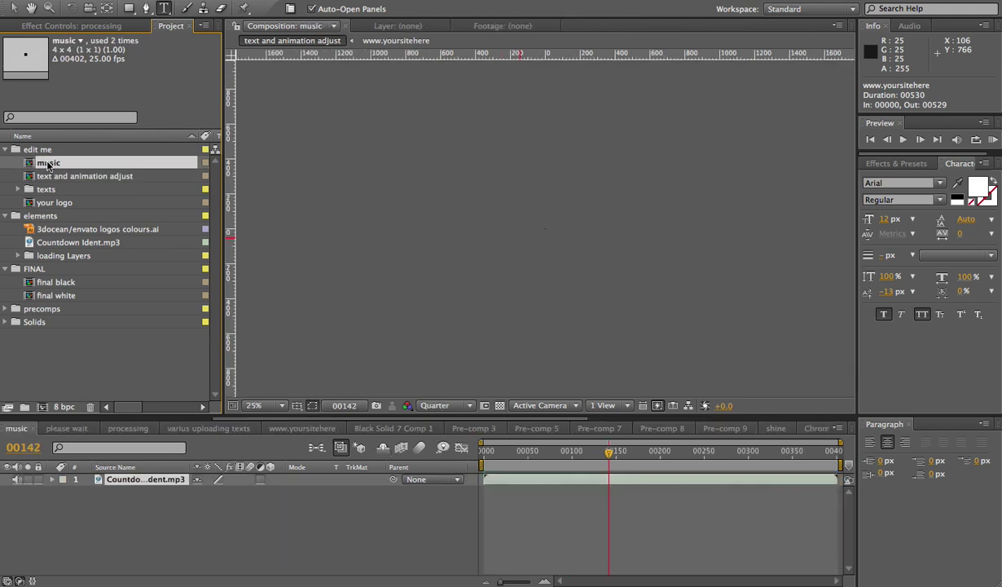
{"action": "left_click", "coordinate": [137, 480]}
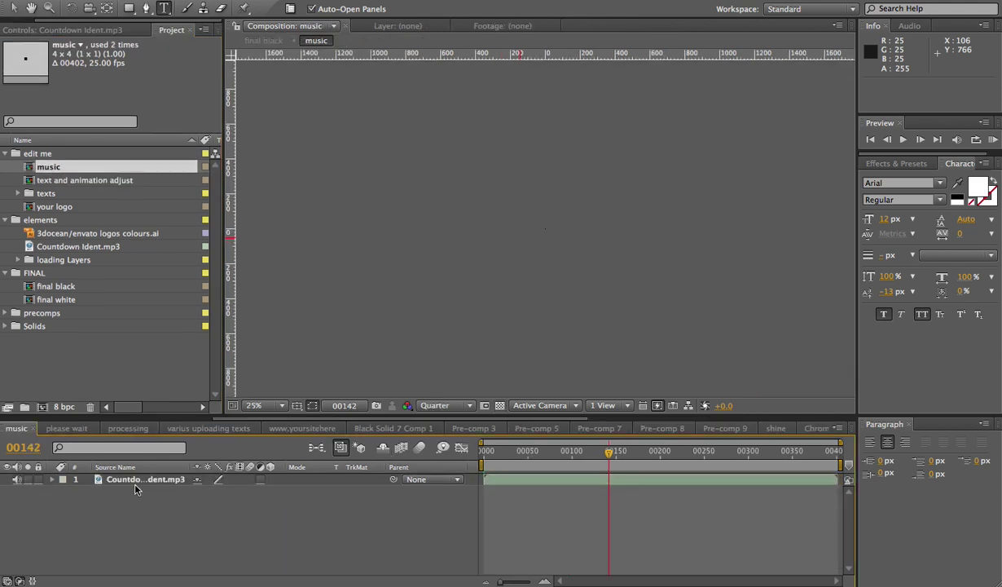
{"action": "key", "text": "Delete"}
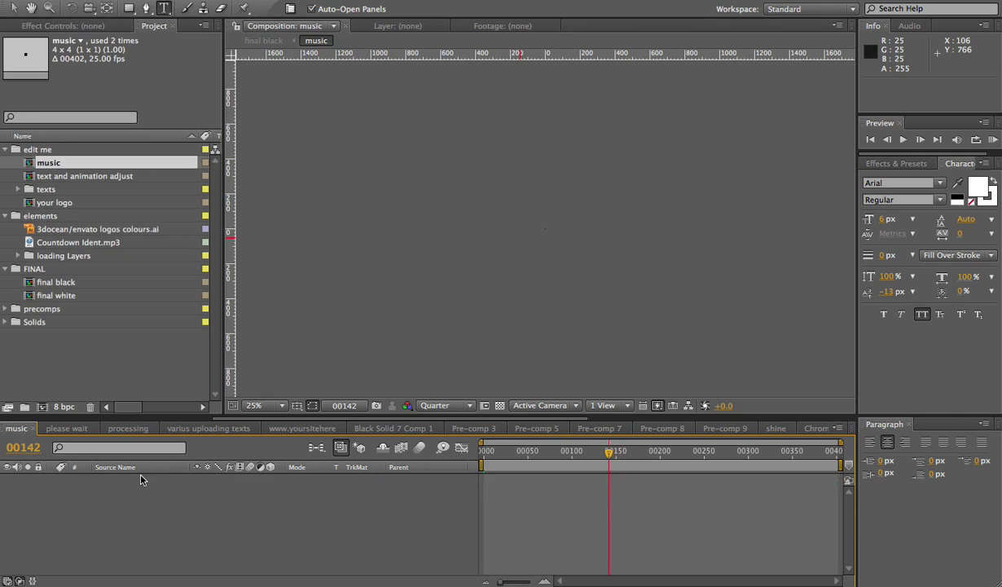
{"action": "left_click_drag", "start_coordinate": [65, 245], "coordinate": [135, 505]}
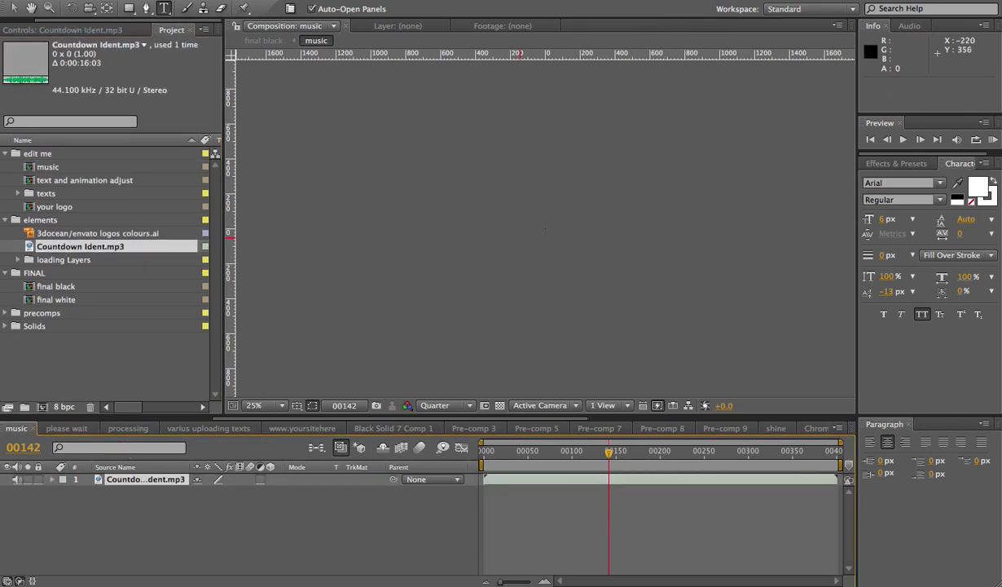
{"action": "left_click", "coordinate": [267, 41]}
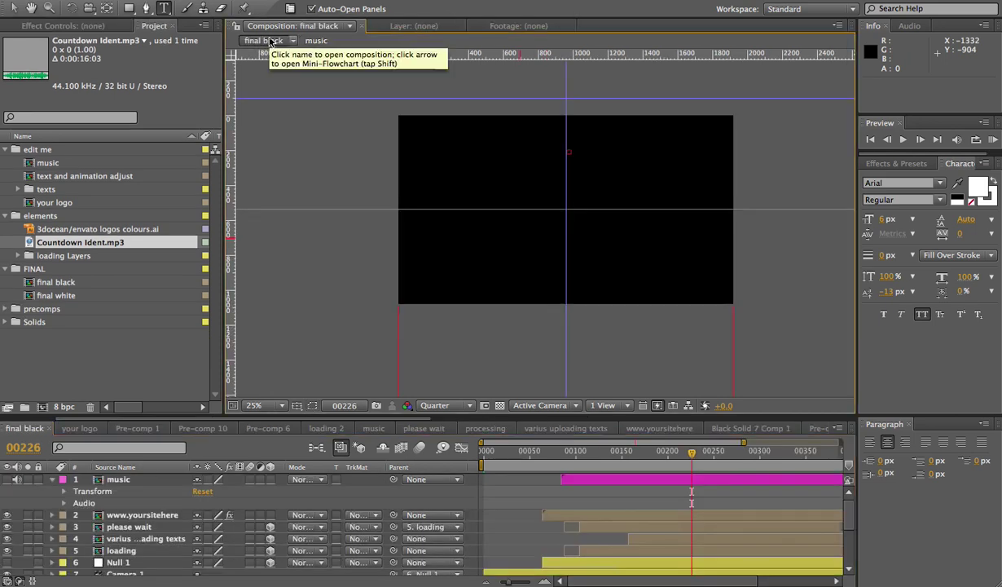